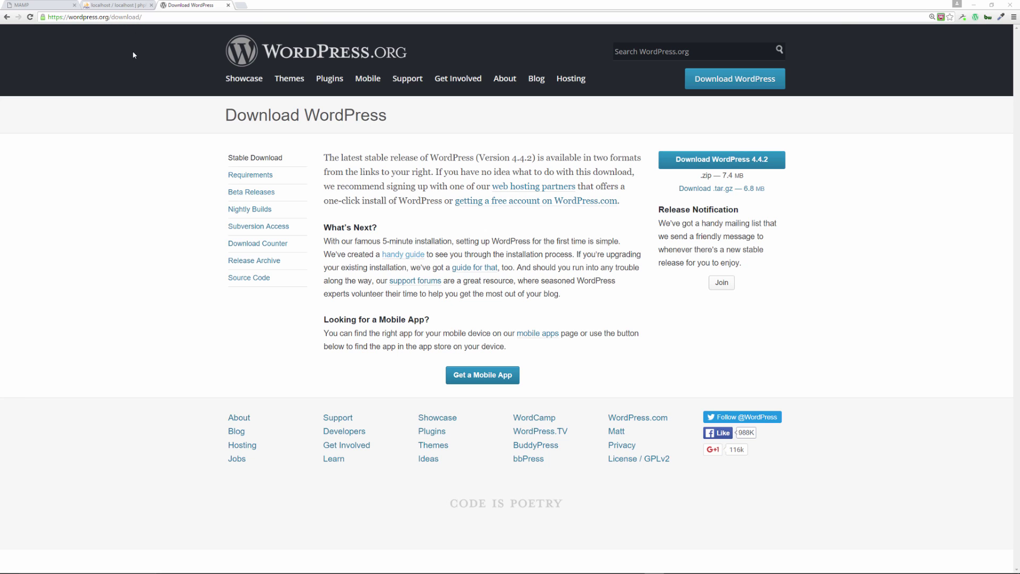
Download the WordPress 4.4.2 zip and bring the MAMP htdocs folder window onscreen
left_click(721, 167)
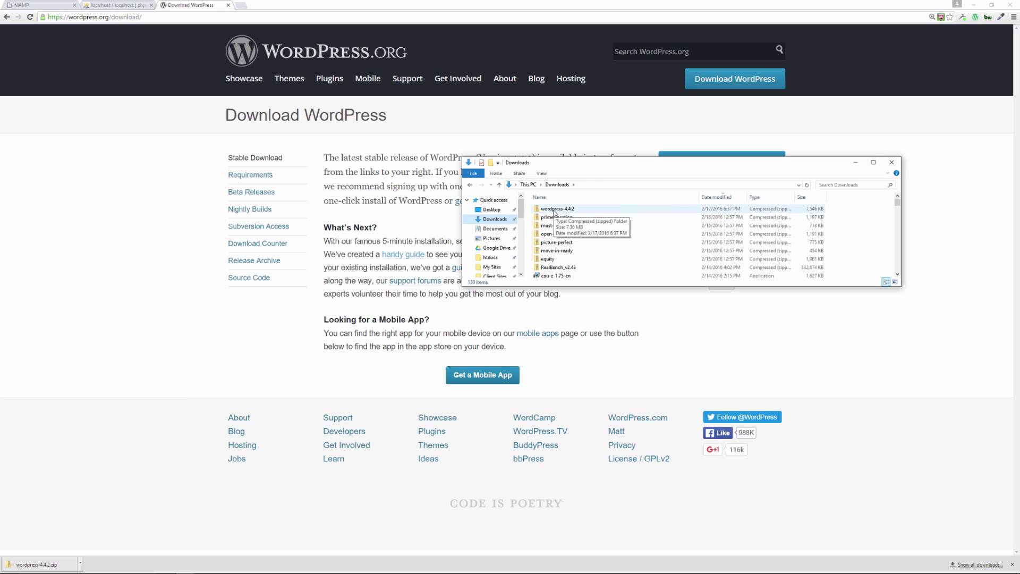
left_click_drag(567, 162, 1019, 198)
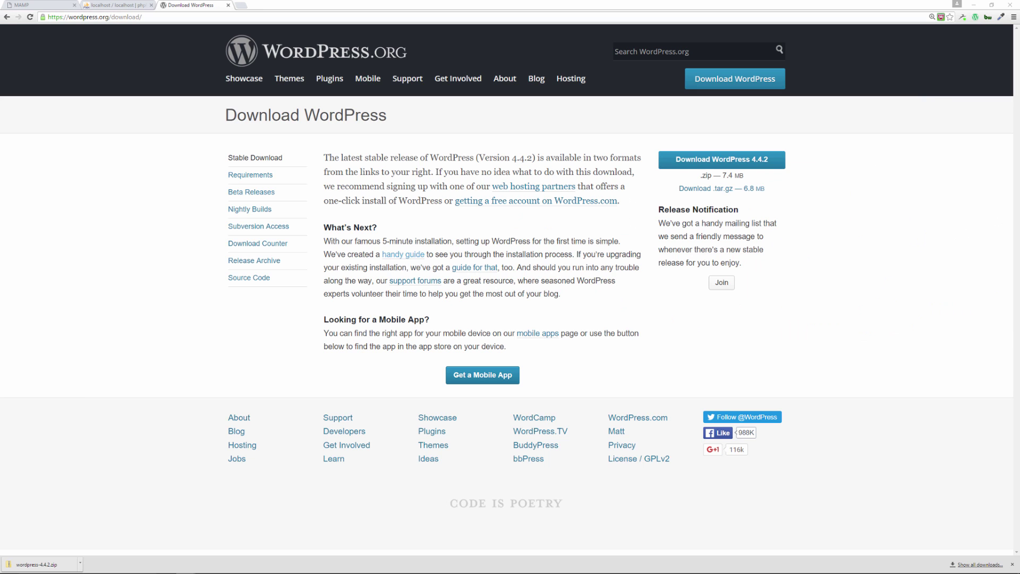
left_click_drag(1019, 91, 584, 91)
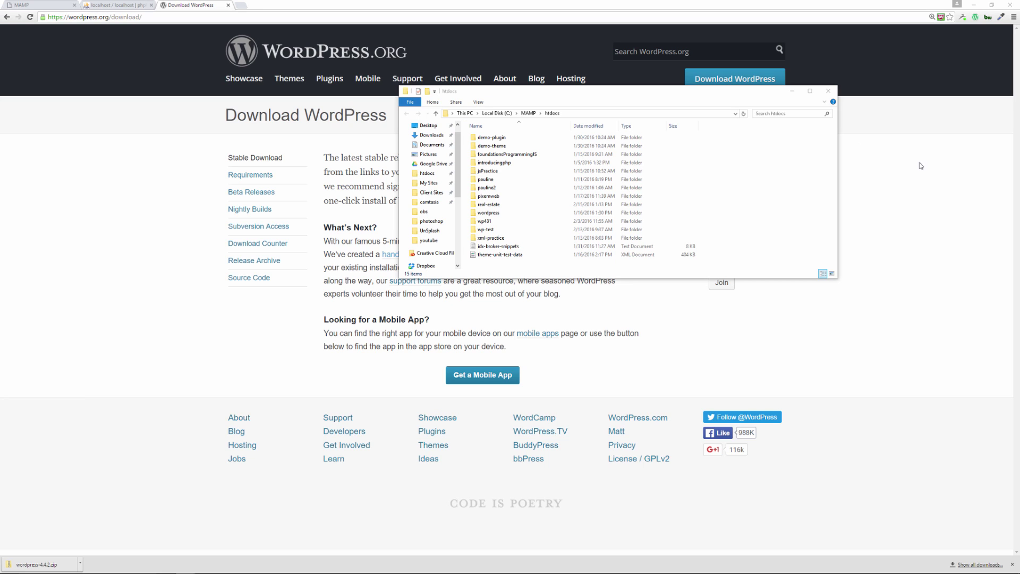
Paste the WordPress 4.4.2 zip into the htdocs folder
left_click(527, 270)
right_click(527, 271)
left_click(574, 322)
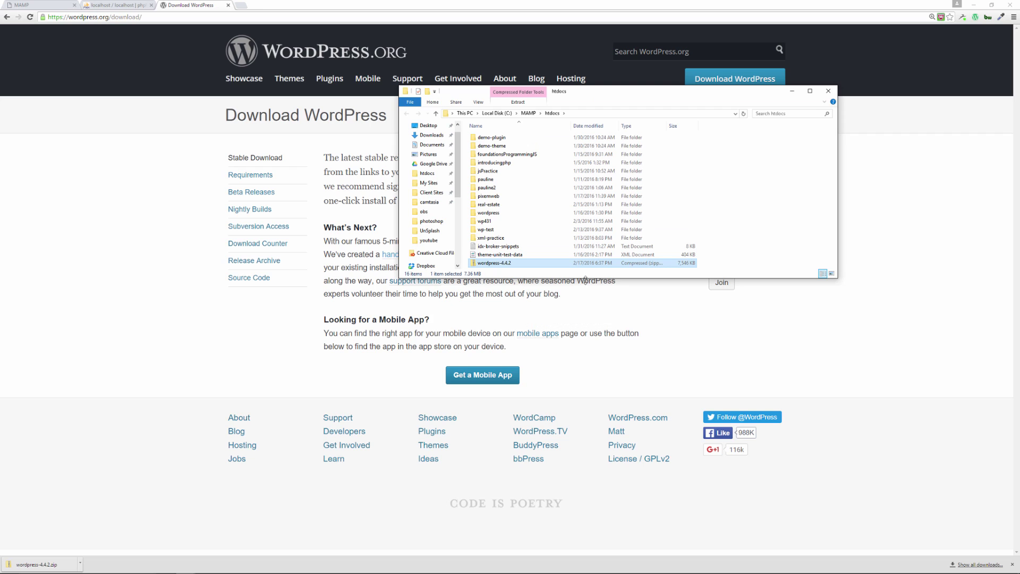
left_click_drag(586, 277, 586, 300)
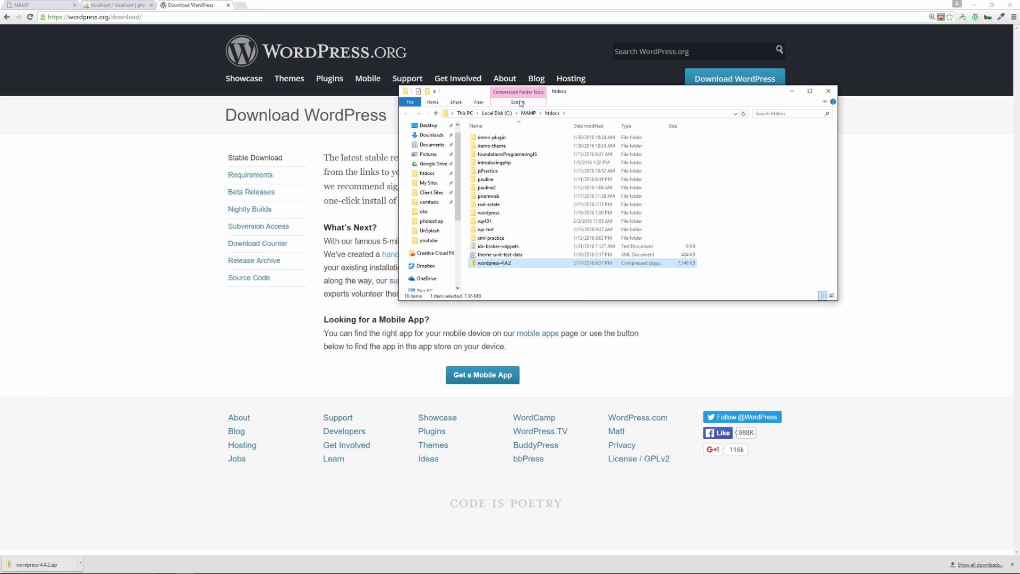
Extract all files from the zip into a wordpress-4.4.2 folder in htdocs
left_click(518, 102)
left_click(542, 129)
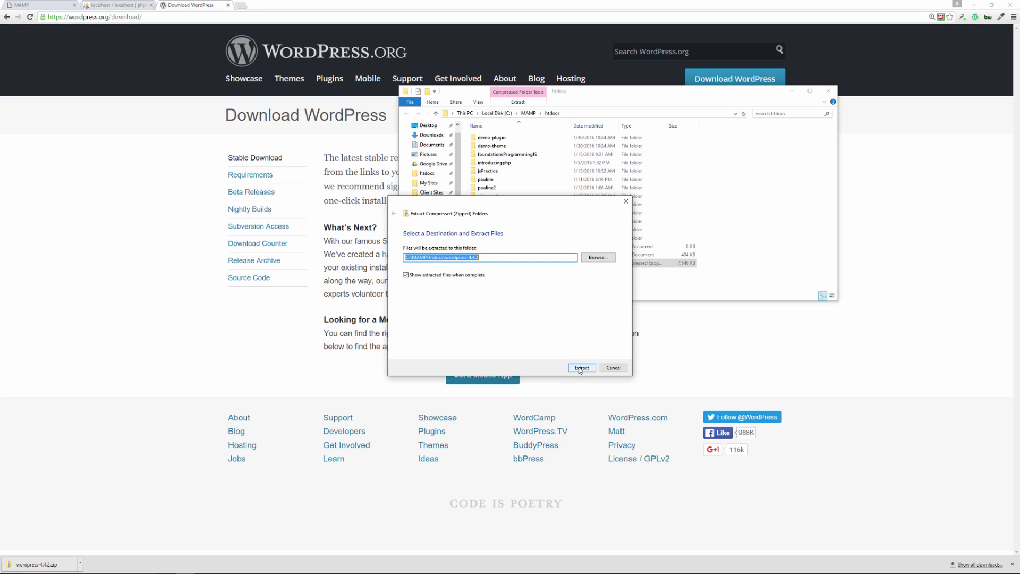
left_click(581, 367)
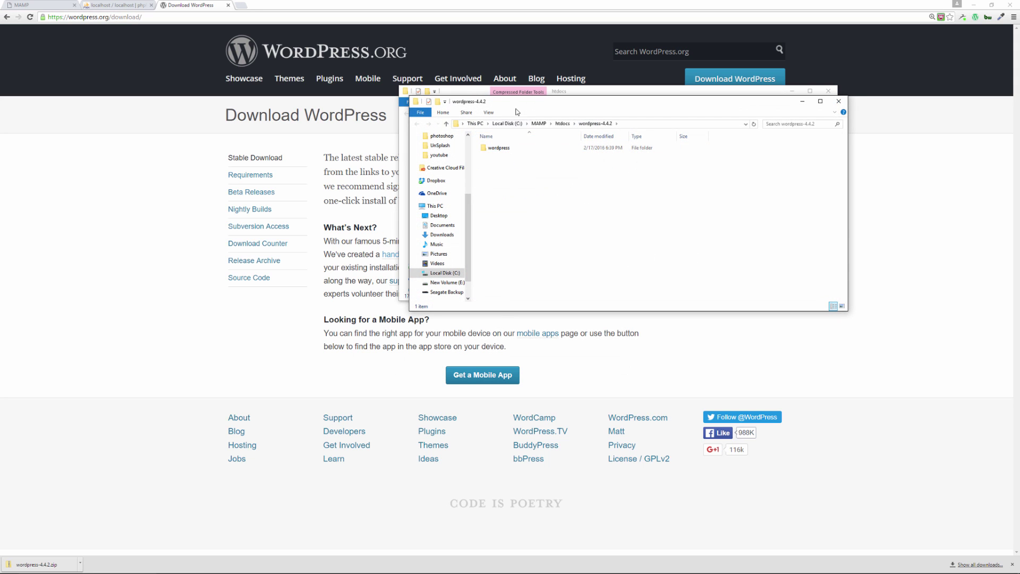
Rename the extracted wordpress folder inside wordpress-4.4.2 to 'youtube'
left_click_drag(518, 109, 227, 117)
left_click(610, 97)
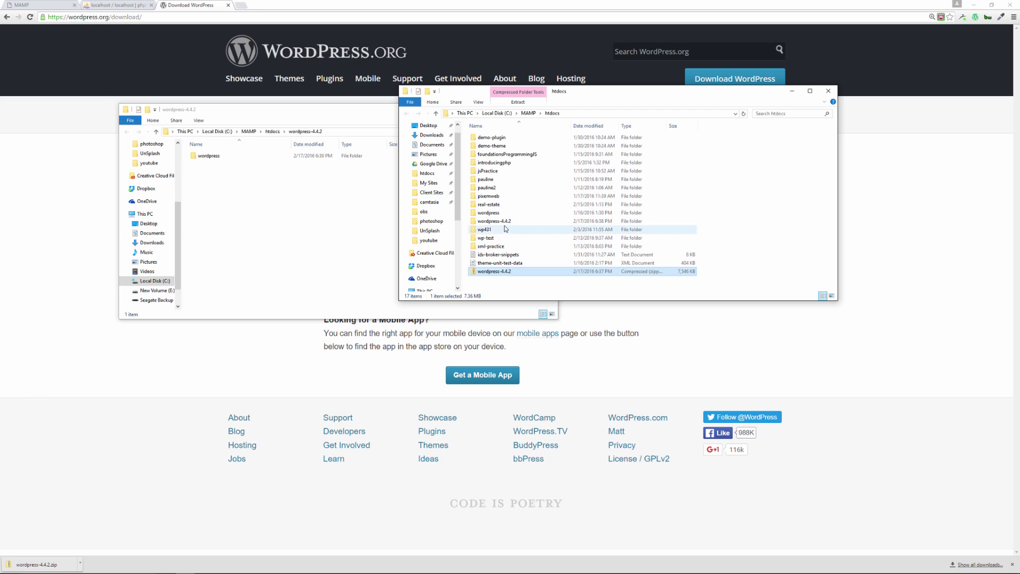
left_click(292, 209)
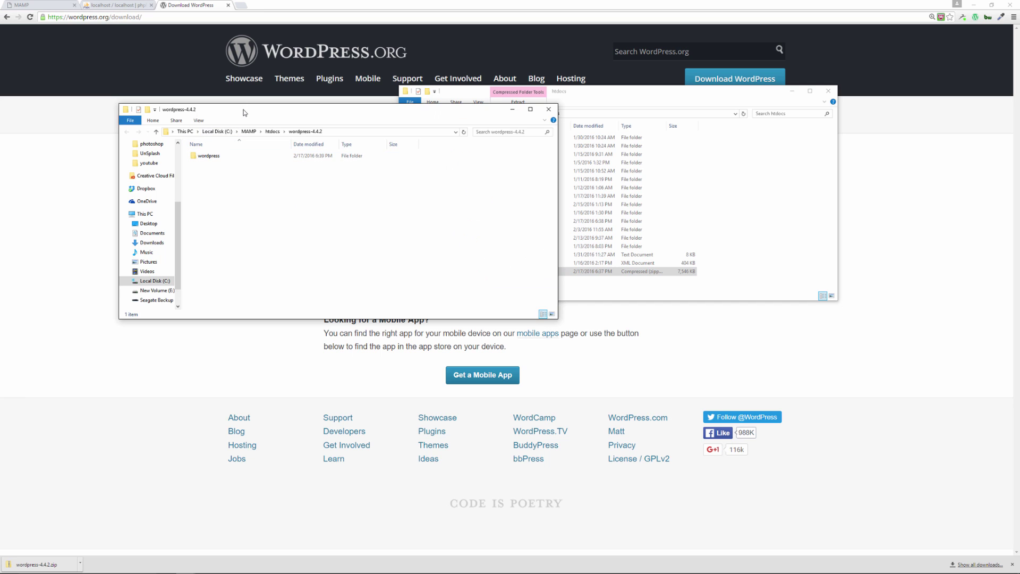
left_click_drag(244, 113, 544, 149)
left_click(513, 194)
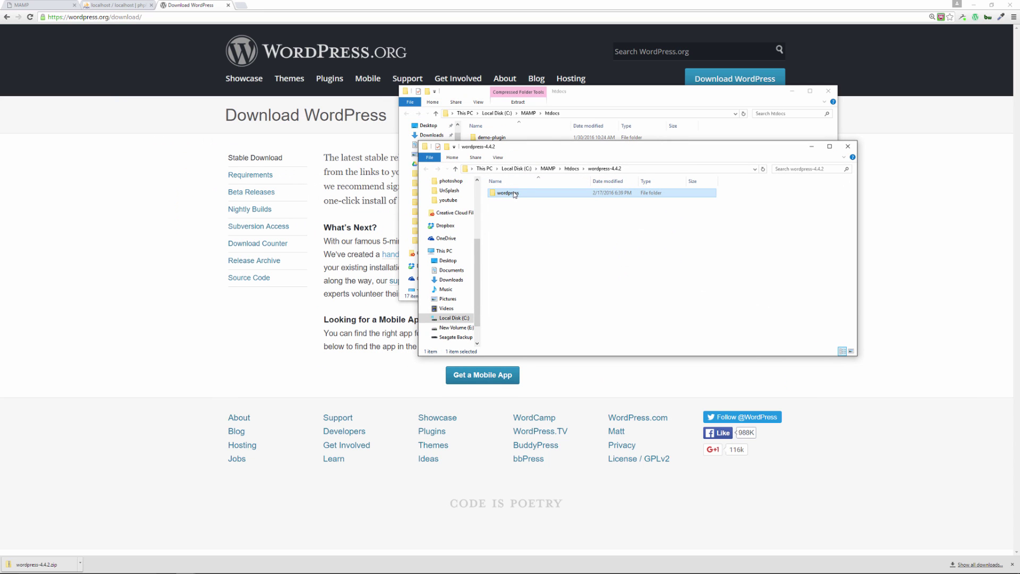
left_click(513, 196)
type("youtube")
left_click(537, 234)
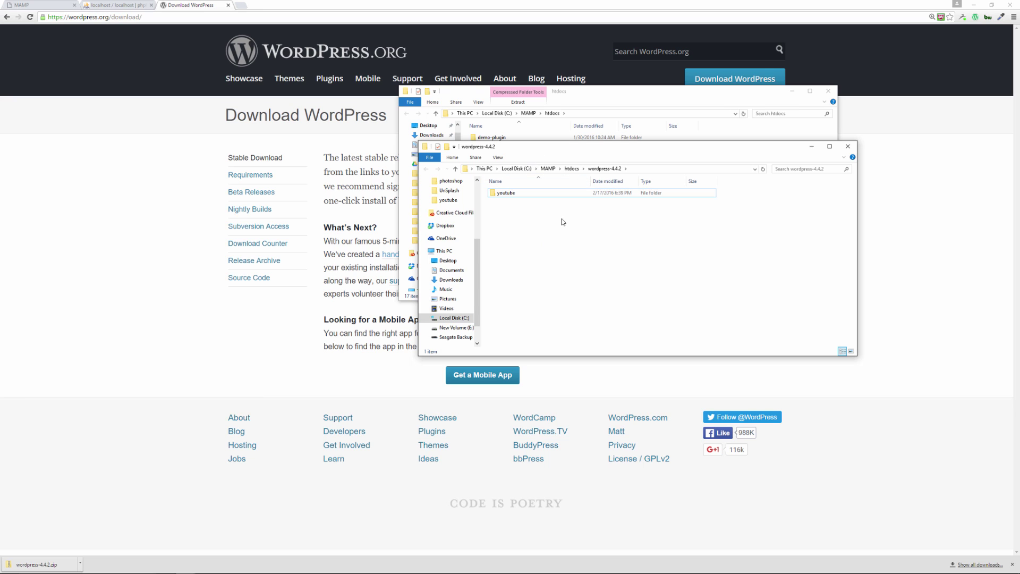
Copy the youtube folder into htdocs and close the wordpress-4.4.2 window
left_click(549, 194)
right_click(549, 194)
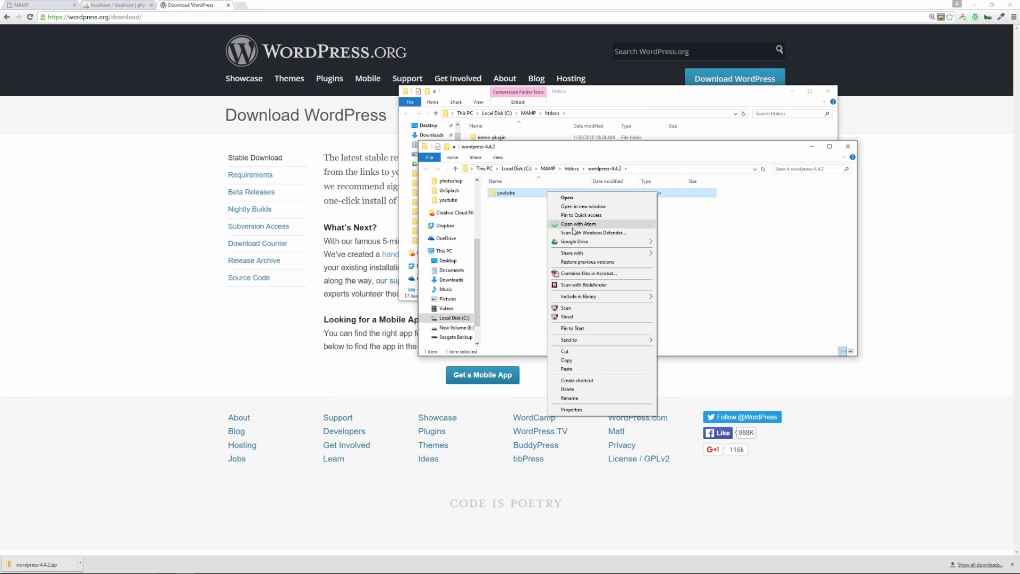
left_click(594, 361)
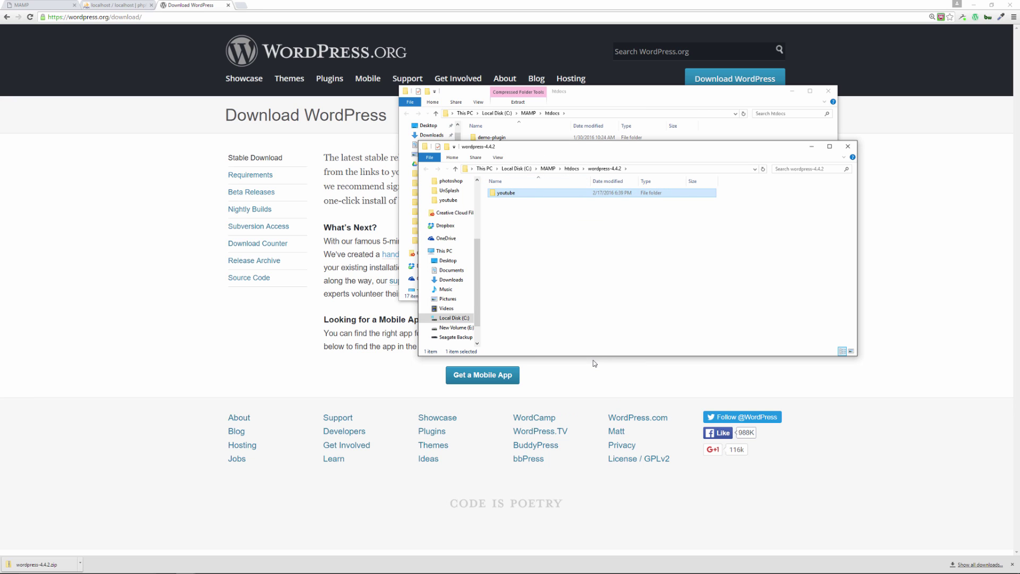
left_click_drag(557, 154, 579, 325)
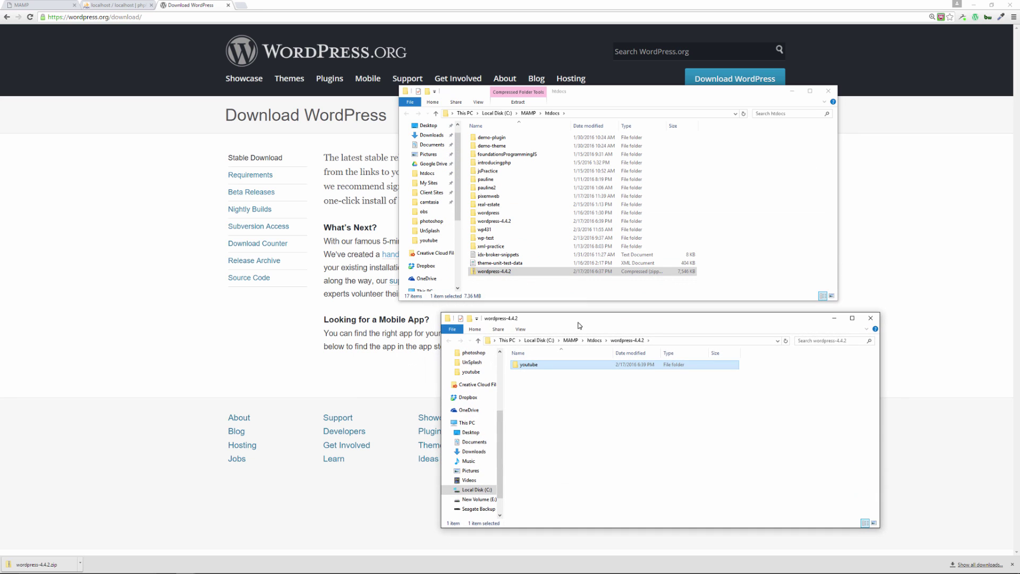
left_click(553, 289)
right_click(554, 288)
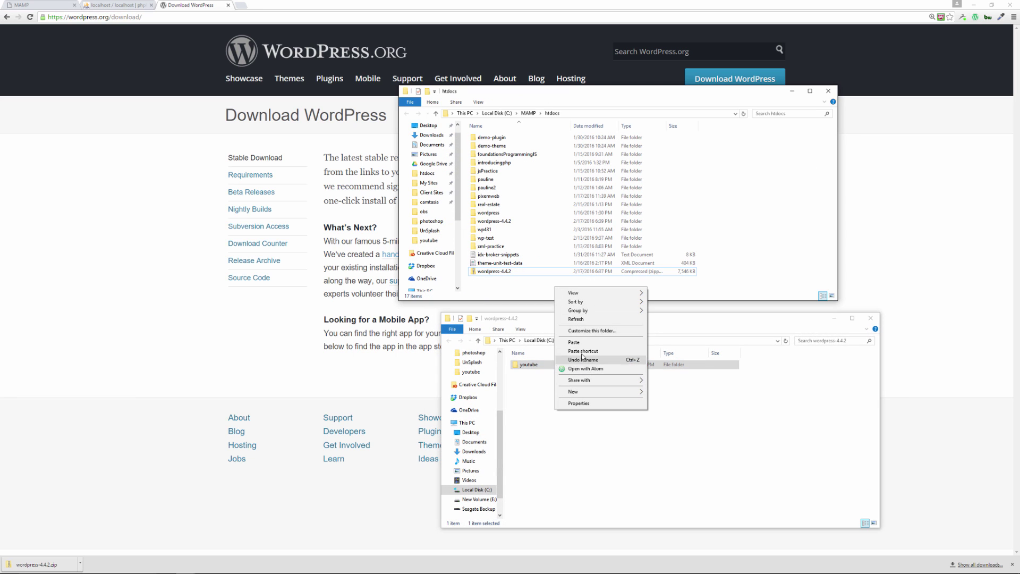
left_click(585, 342)
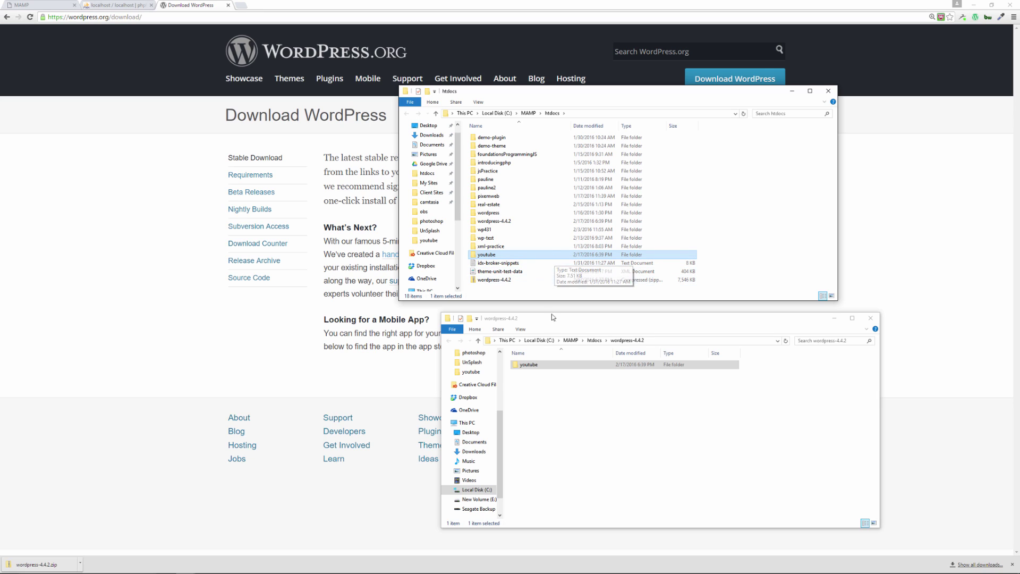
left_click(870, 318)
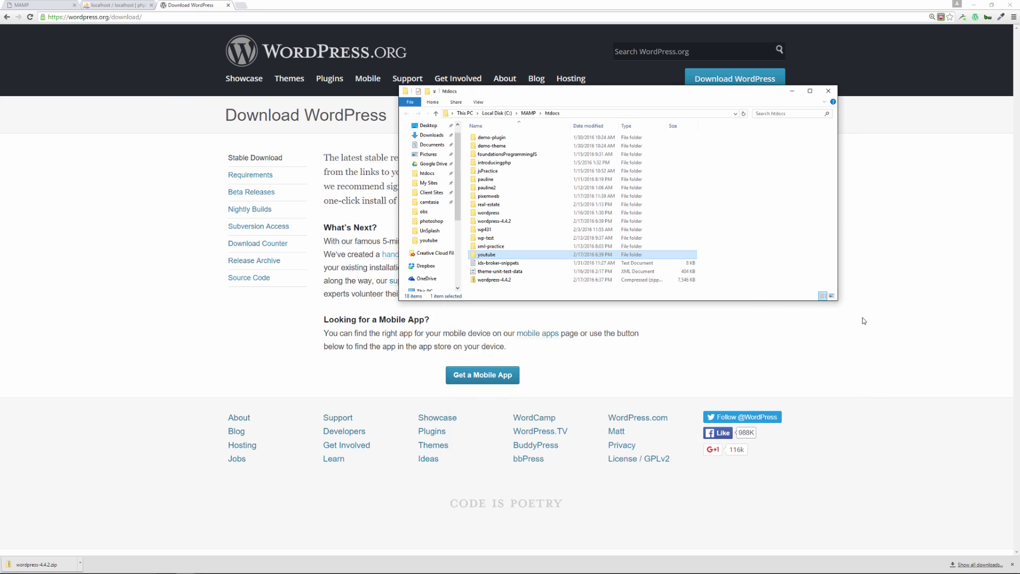
Check the youtube folder's WordPress files, then return to htdocs
double_click(501, 255)
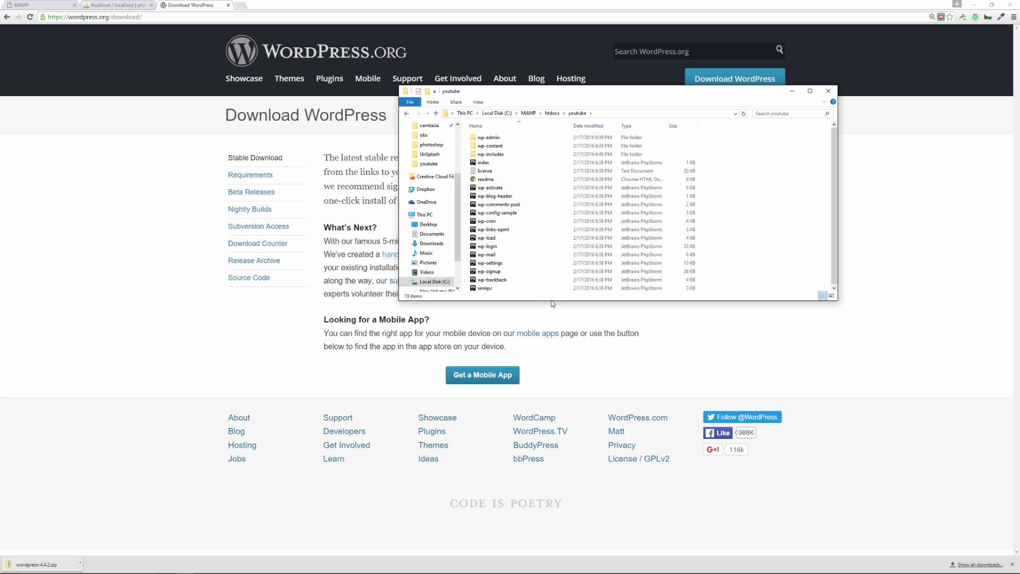
left_click_drag(544, 302, 547, 327)
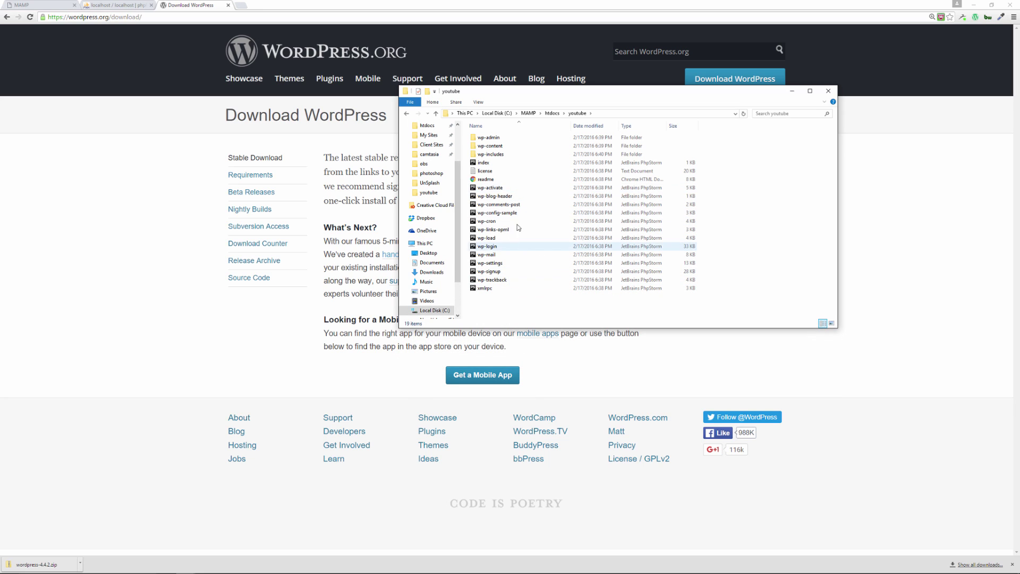
left_click(553, 114)
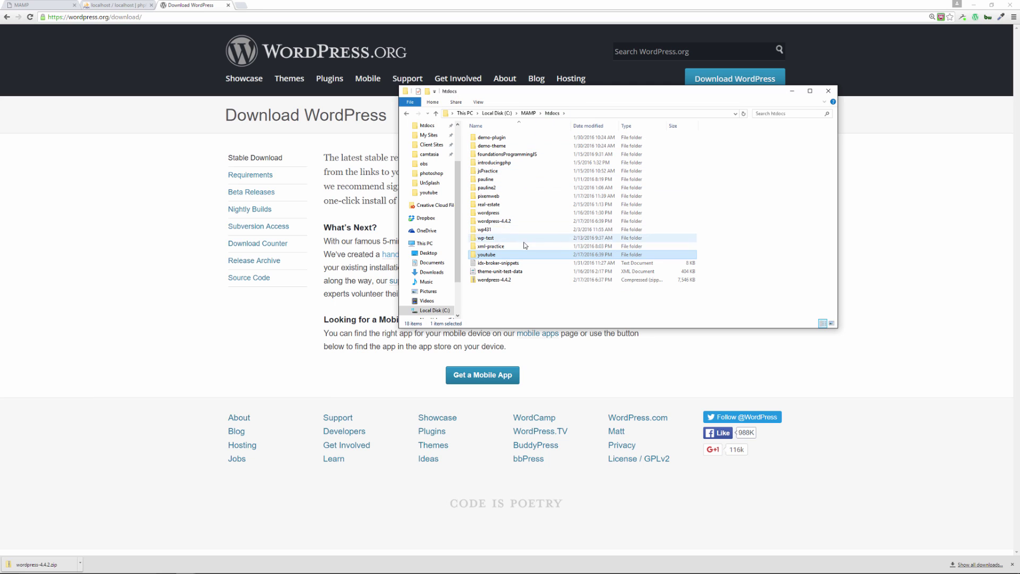
Delete the wordpress-4.4.2 folder and the wordpress-4.4.2 zip from htdocs
left_click(509, 222)
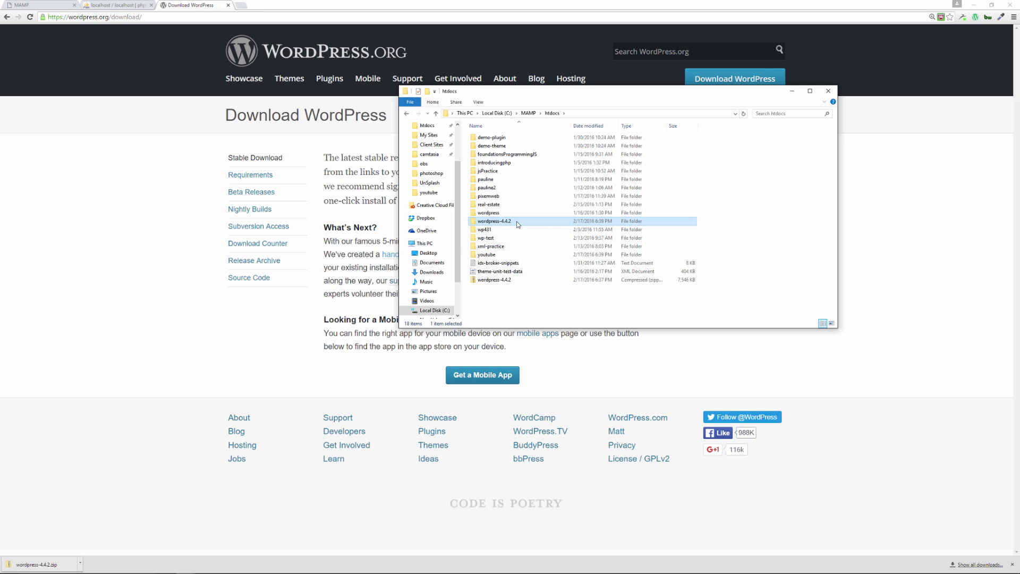
key("Delete")
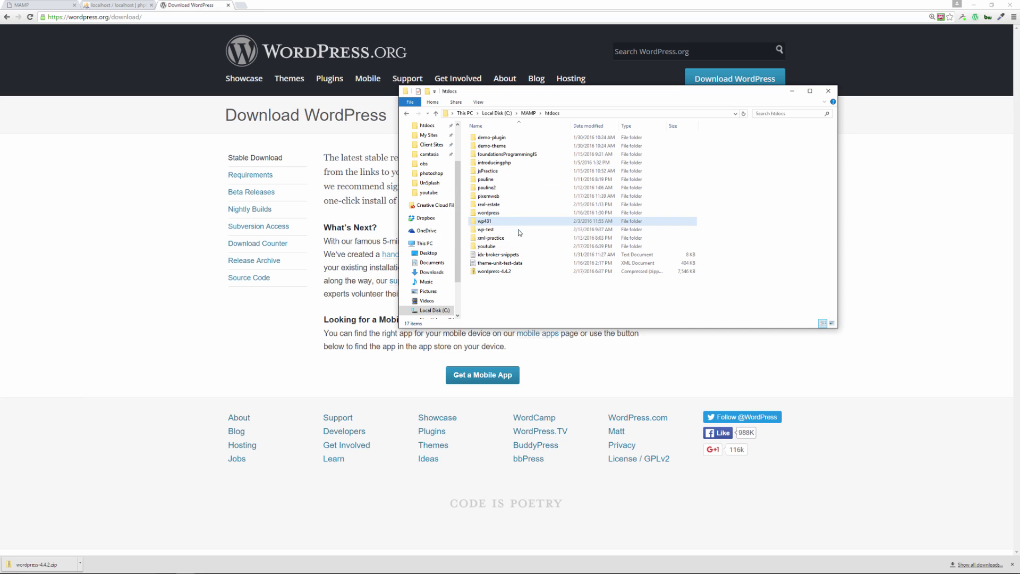
left_click(515, 272)
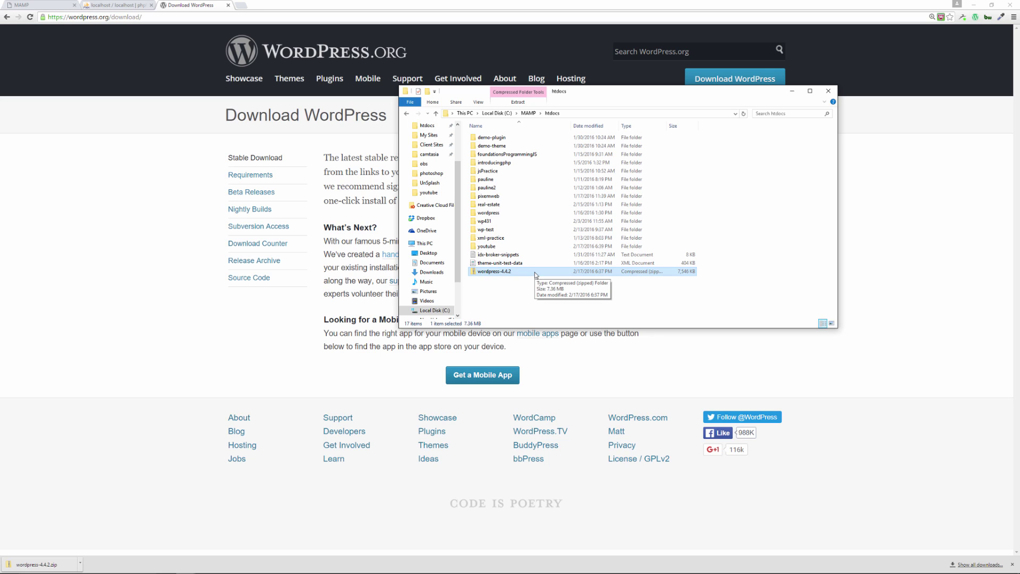
key("Delete")
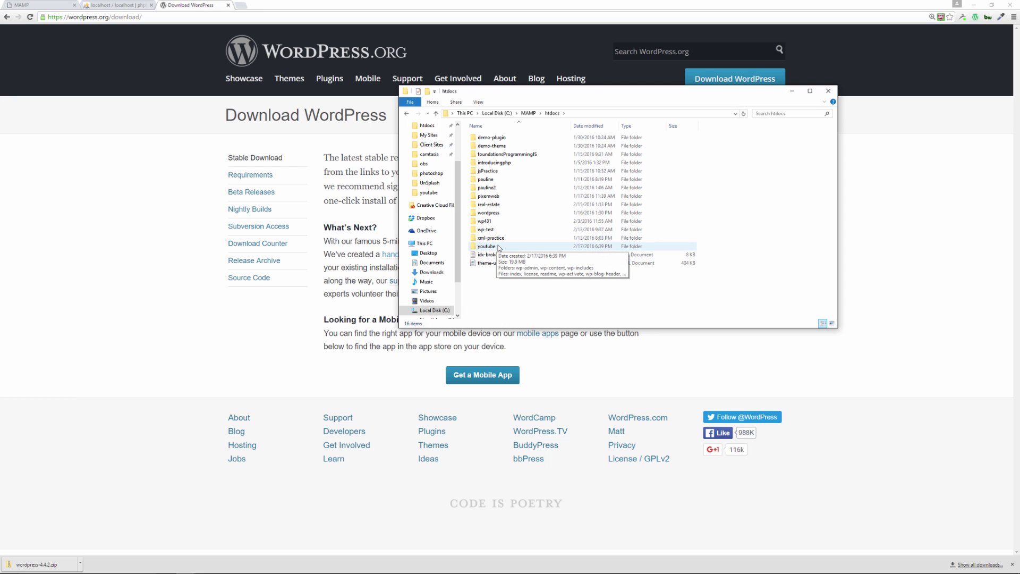
double_click(499, 247)
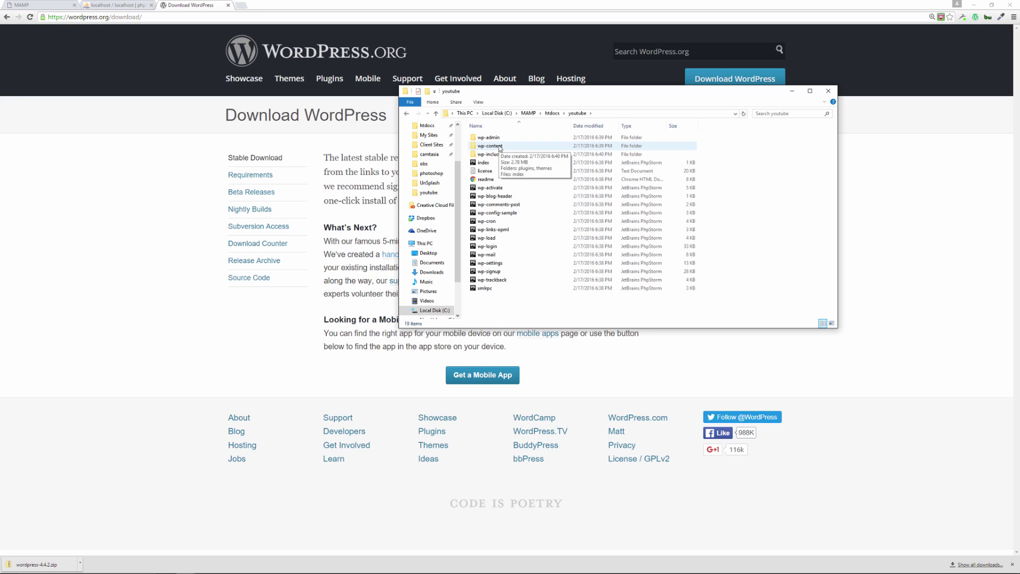
double_click(499, 146)
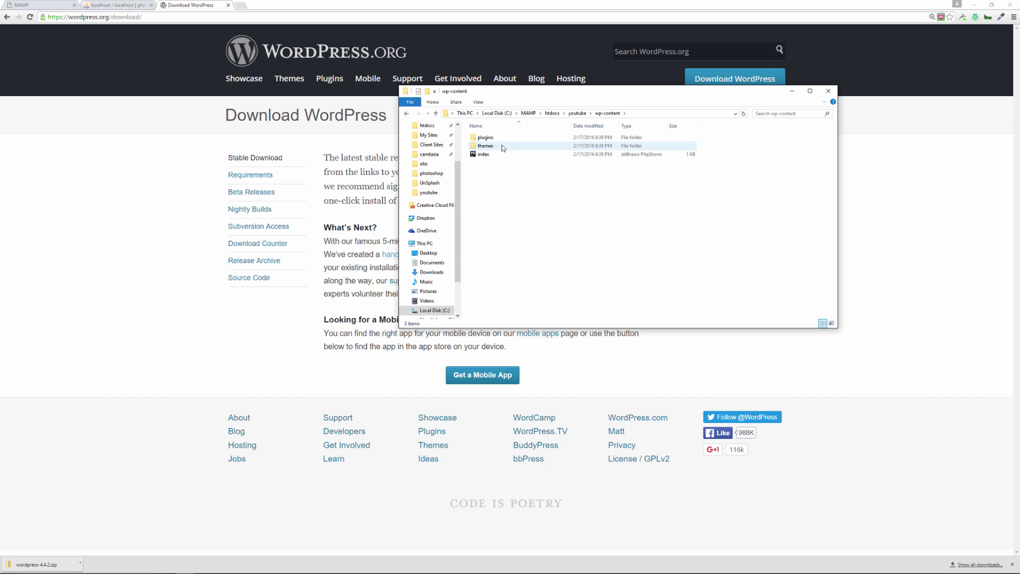
double_click(503, 145)
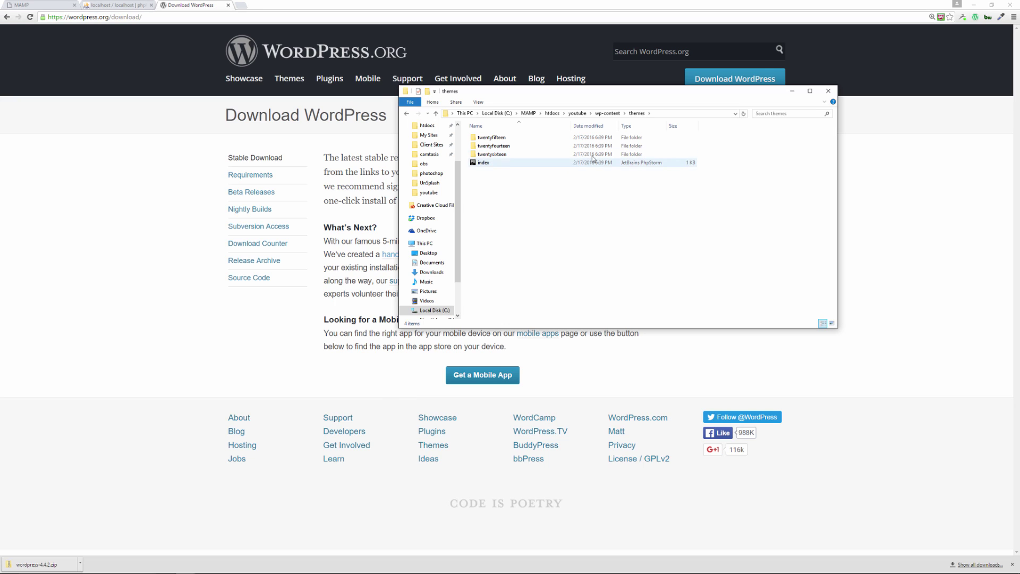
left_click(607, 114)
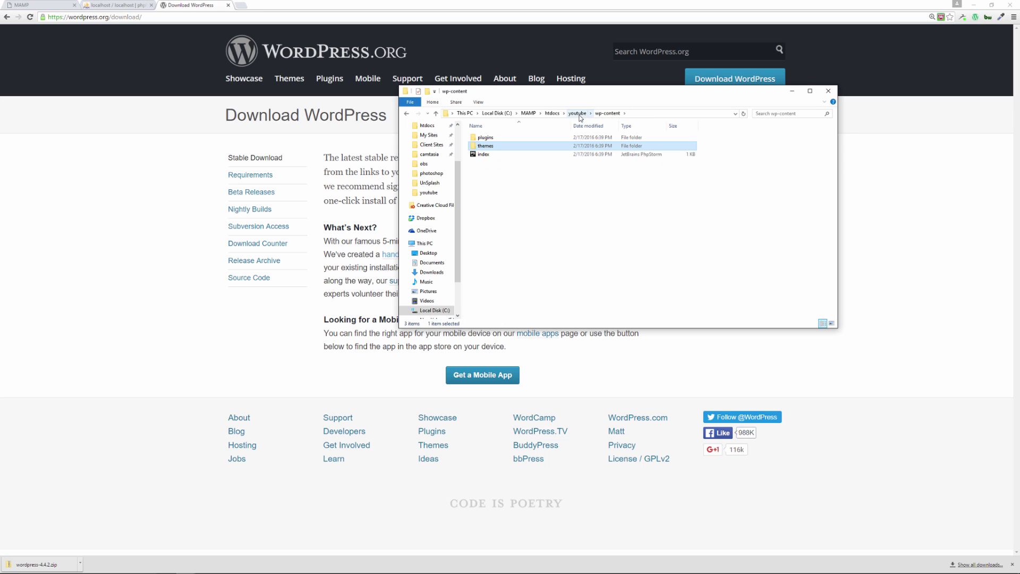
left_click(578, 114)
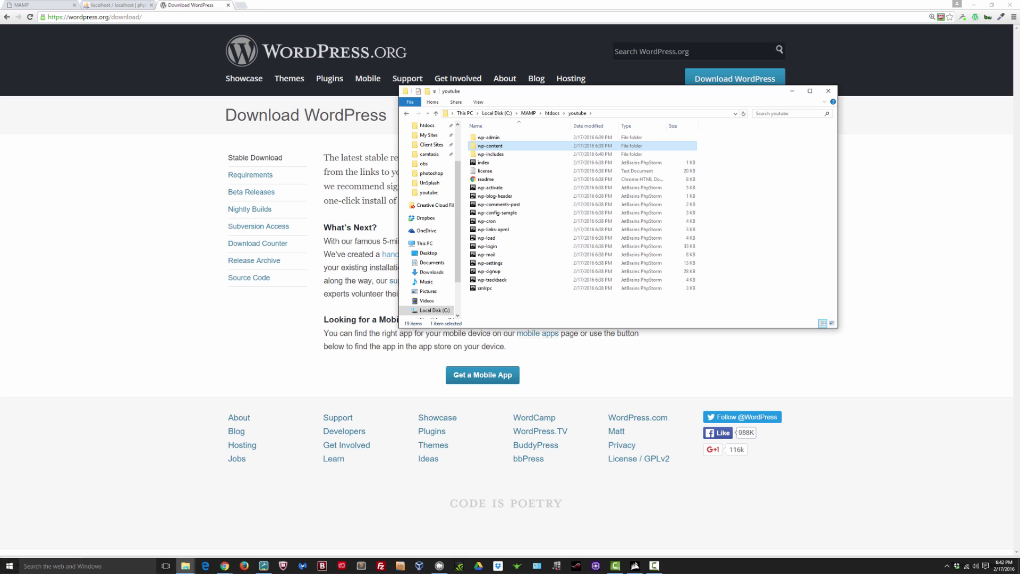
Bring Chrome's localhost phpMyAdmin Databases page in front of the MAMP window
left_click(439, 566)
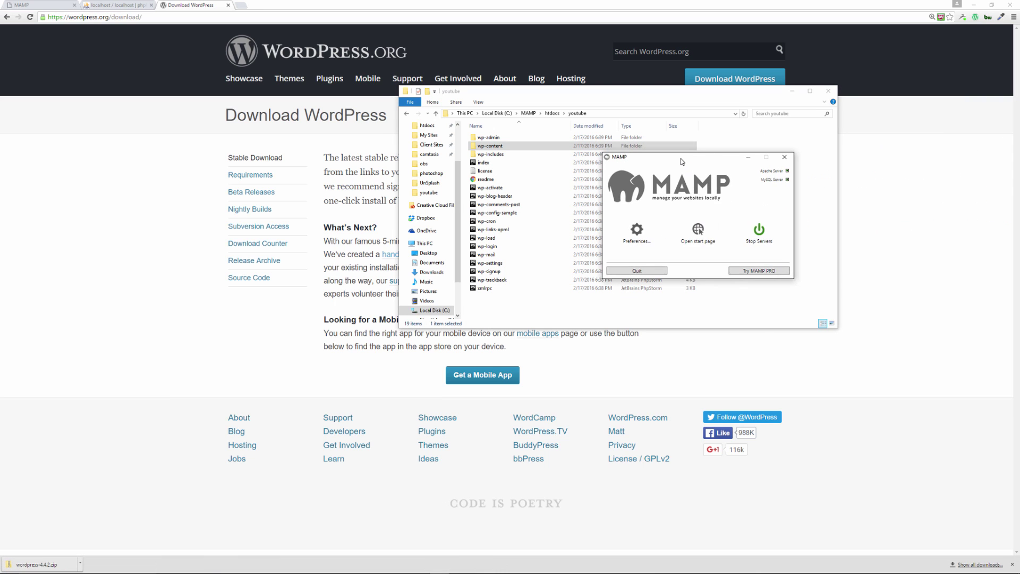
left_click_drag(688, 158, 595, 304)
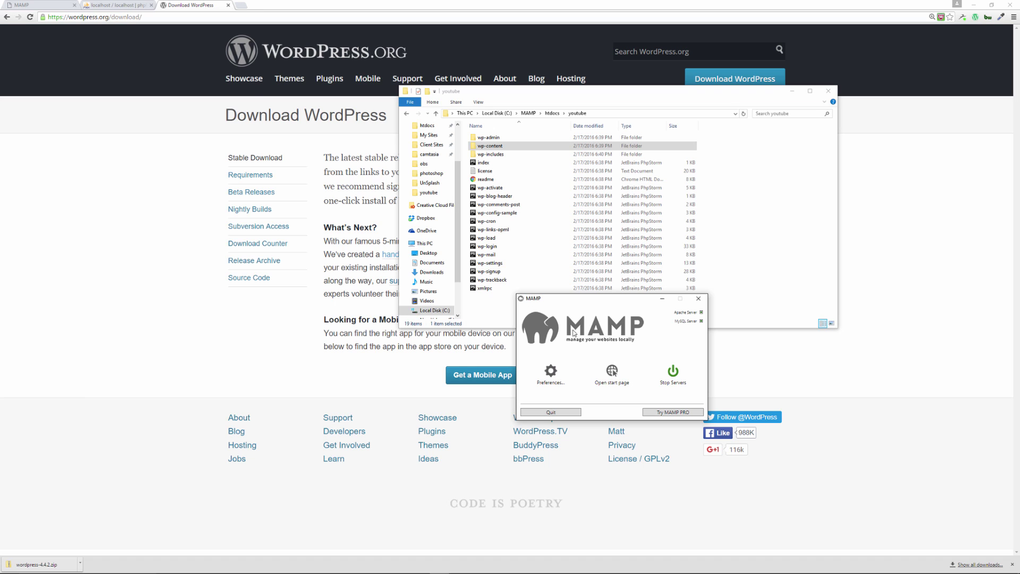
left_click(112, 7)
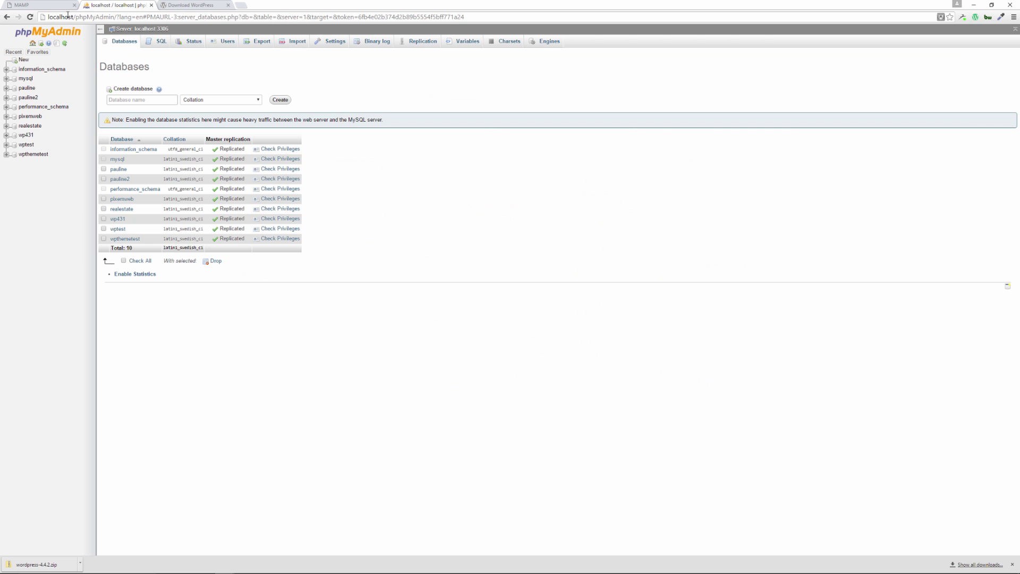
left_click(22, 8)
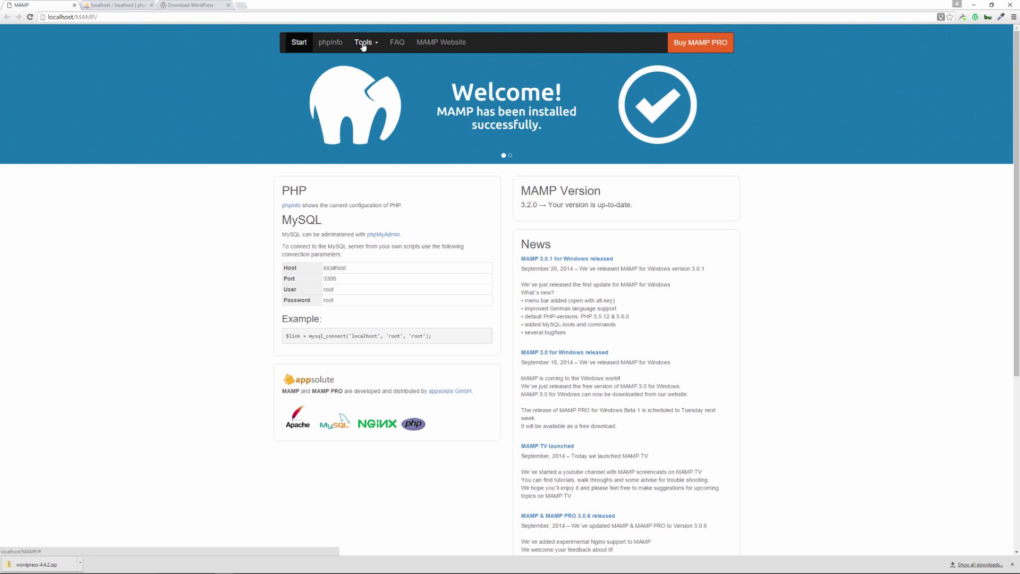
left_click(364, 44)
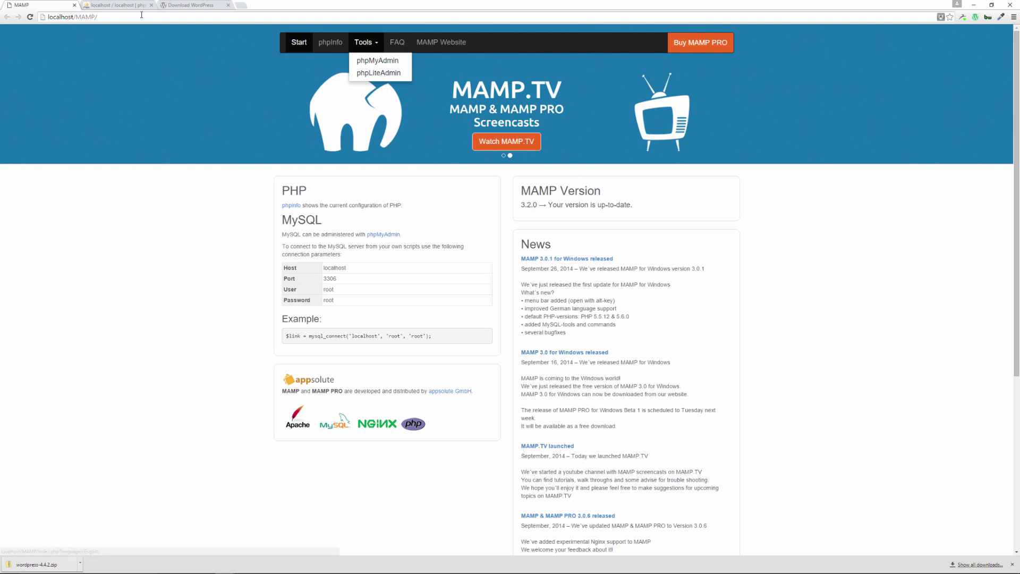
left_click(115, 6)
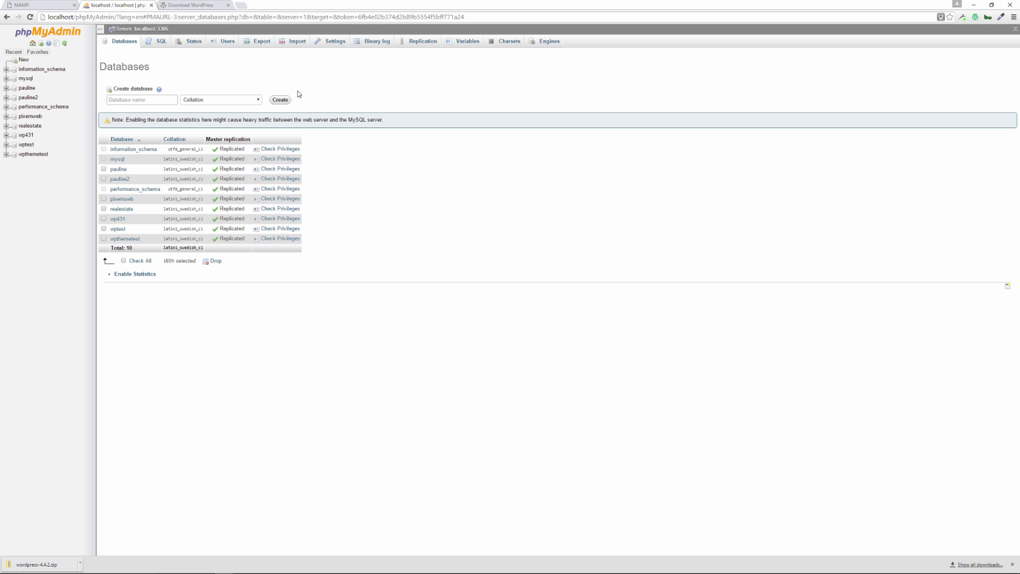
Create a new phpMyAdmin database named 'youtube'
left_click(157, 98)
type("youtube")
left_click(244, 73)
left_click(284, 102)
left_click(284, 102)
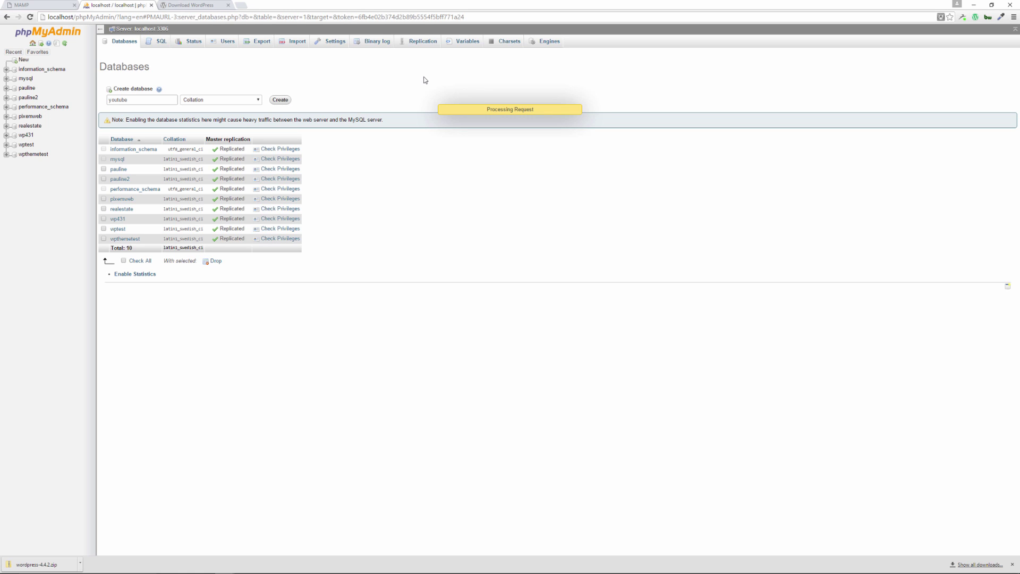
Copy the name 'youtube' and open the new database's empty structure page
double_click(121, 99)
right_click(122, 101)
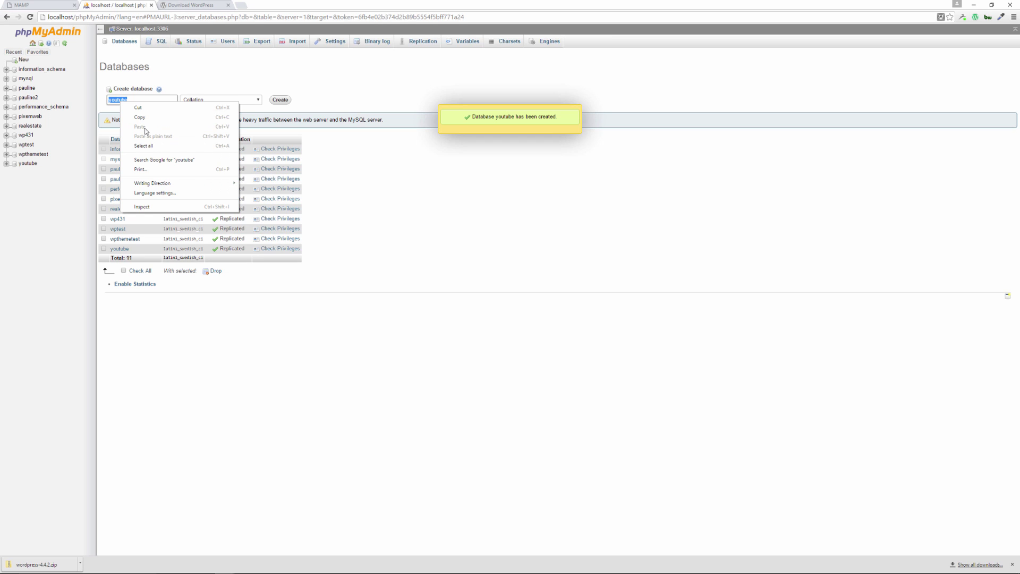
left_click(140, 117)
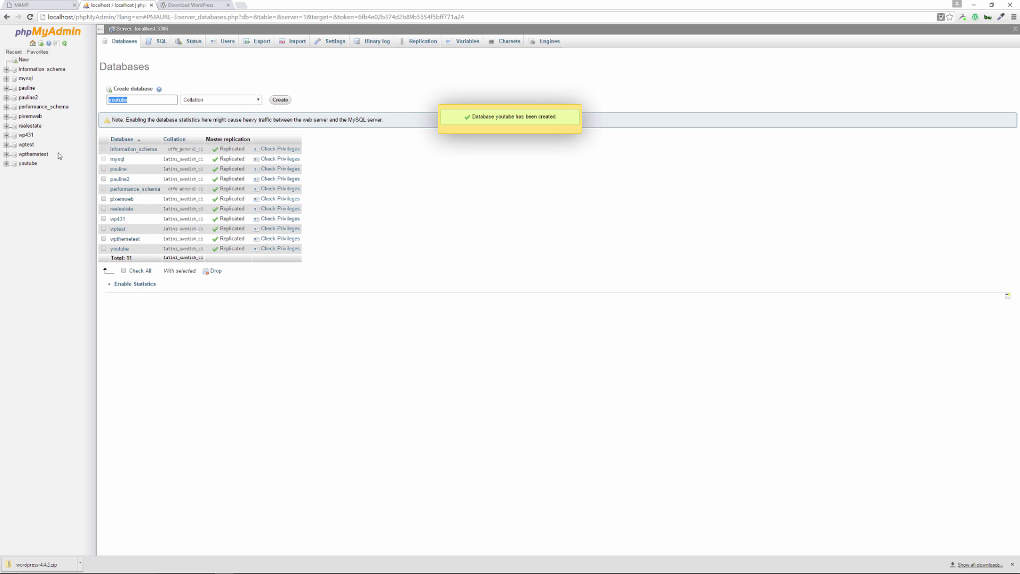
left_click(30, 166)
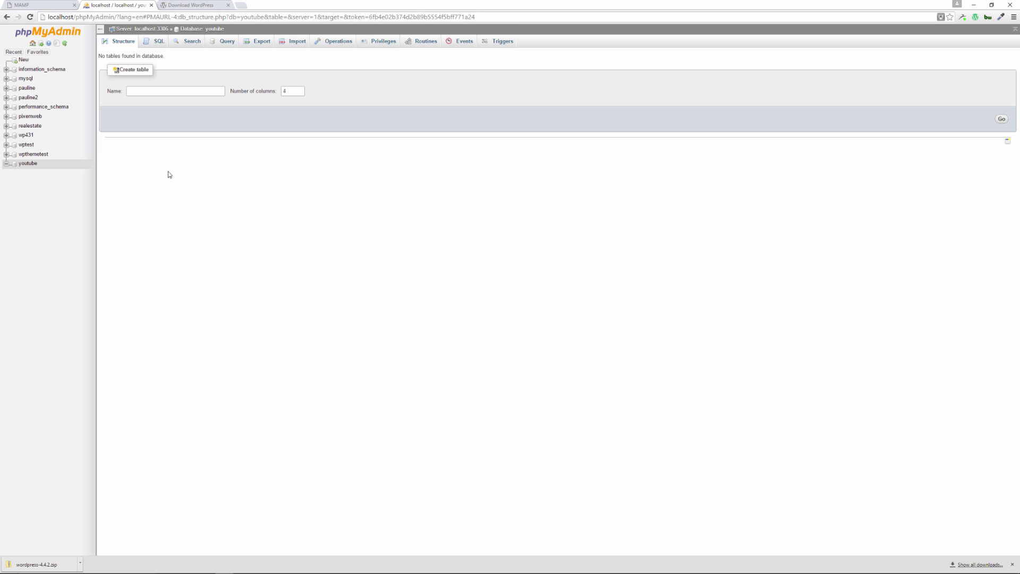
Load localhost in a new Chrome tab and open the youtube/ folder to start WordPress setup
left_click(196, 6)
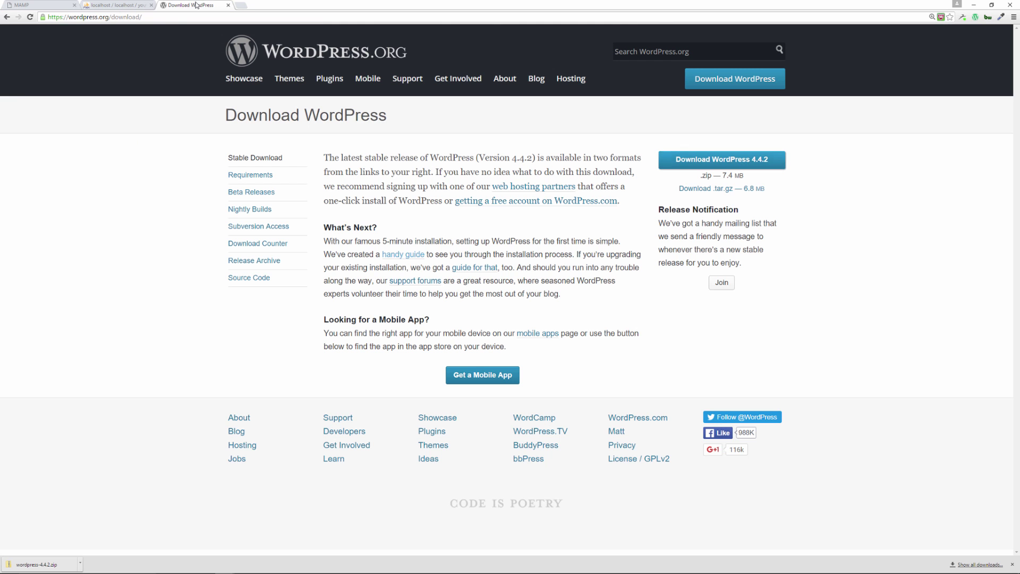
left_click(240, 6)
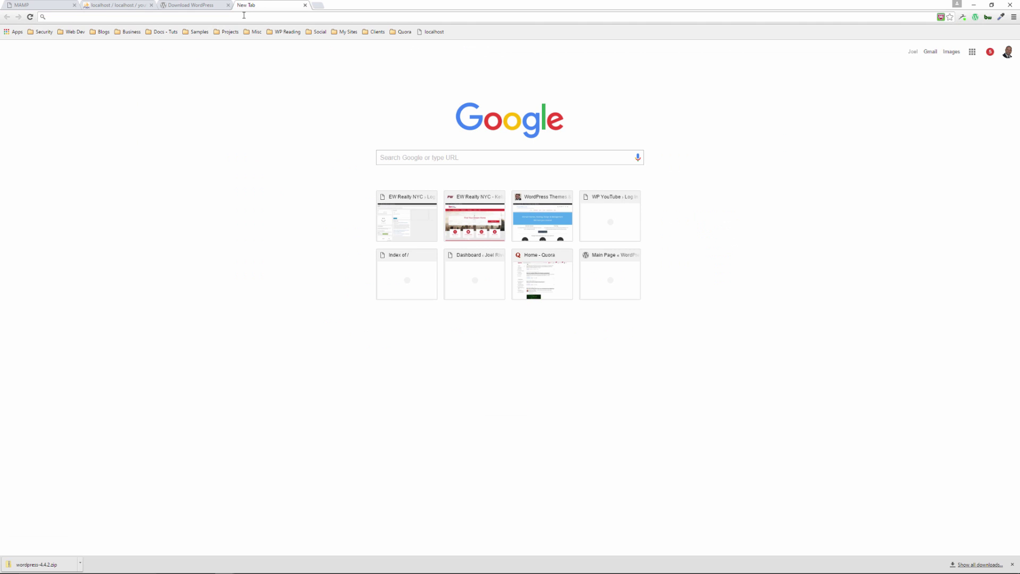
type("localhost")
key("Return")
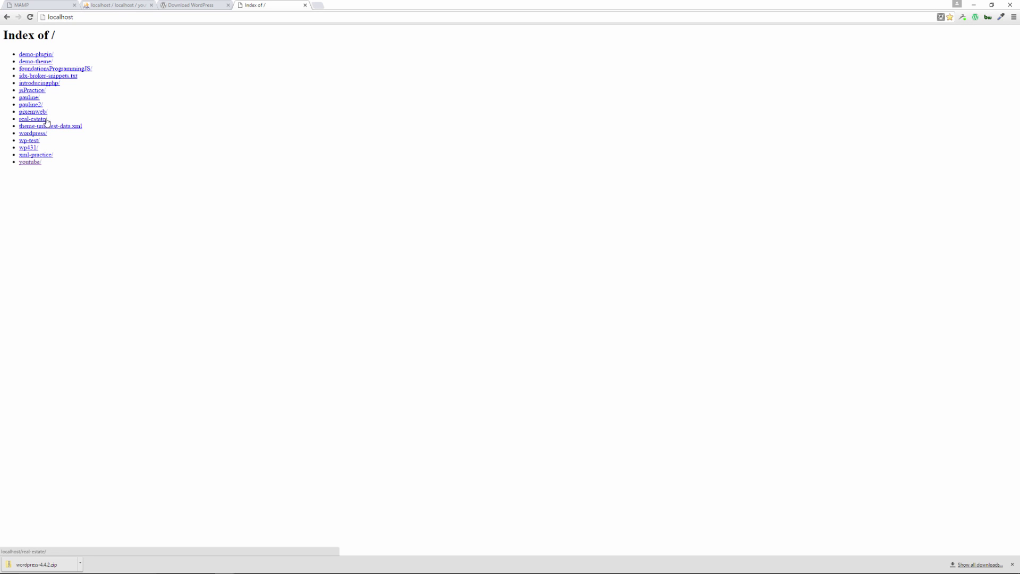
left_click(33, 162)
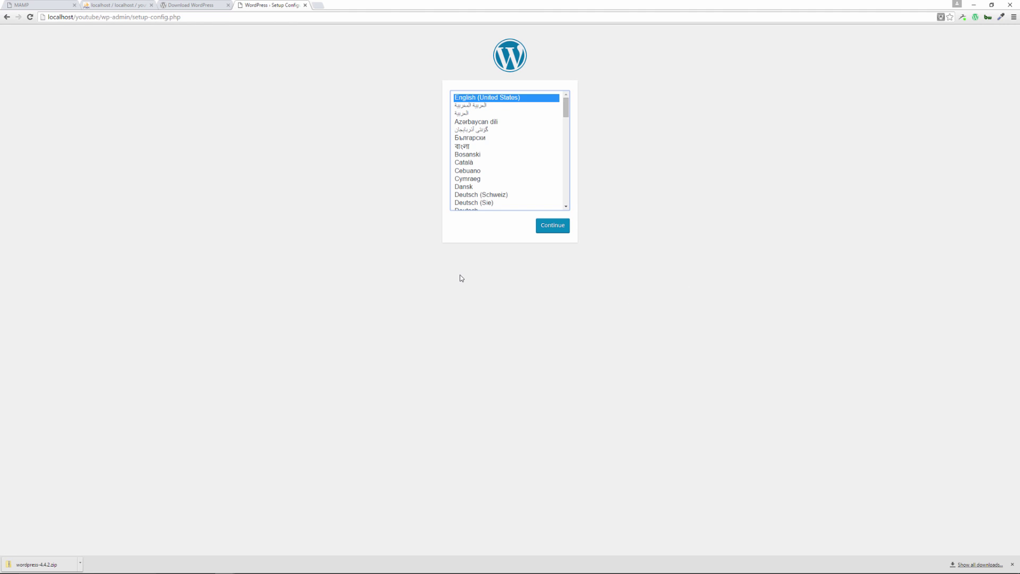
Continue setup with English (United States) as the language
left_click(556, 231)
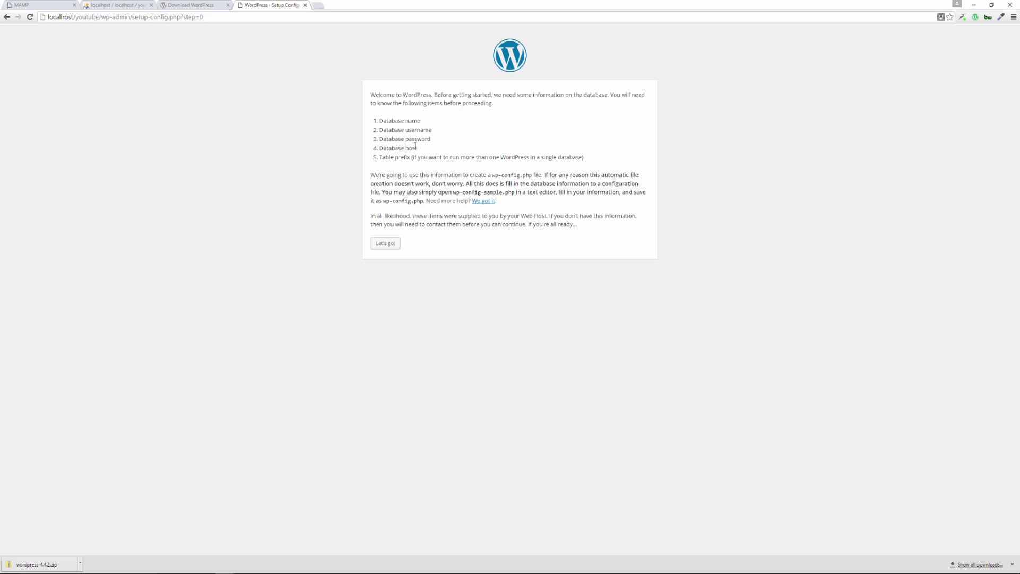
Enter database name 'youtube' plus the local MySQL user name and password
left_click(377, 244)
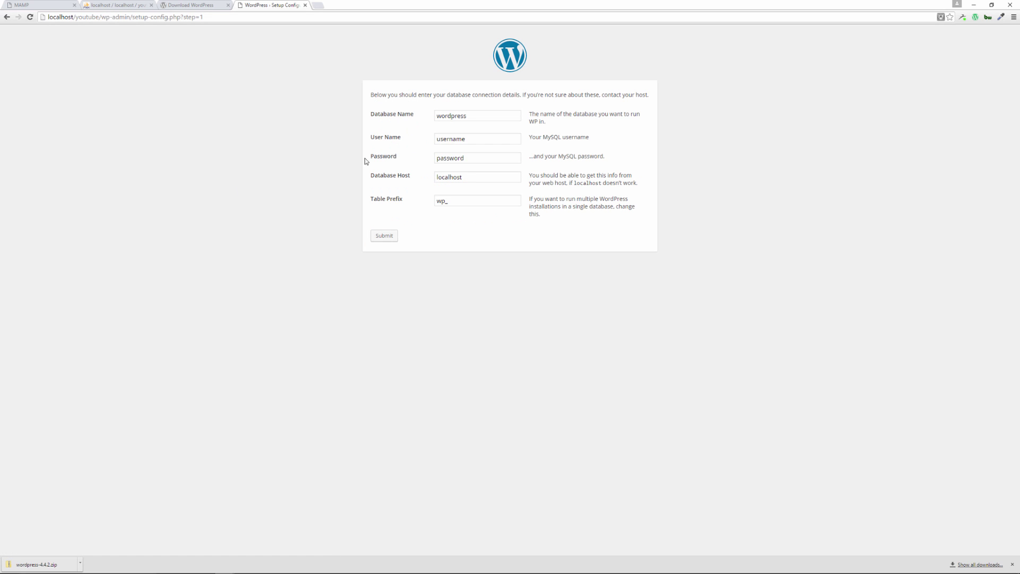
double_click(450, 116)
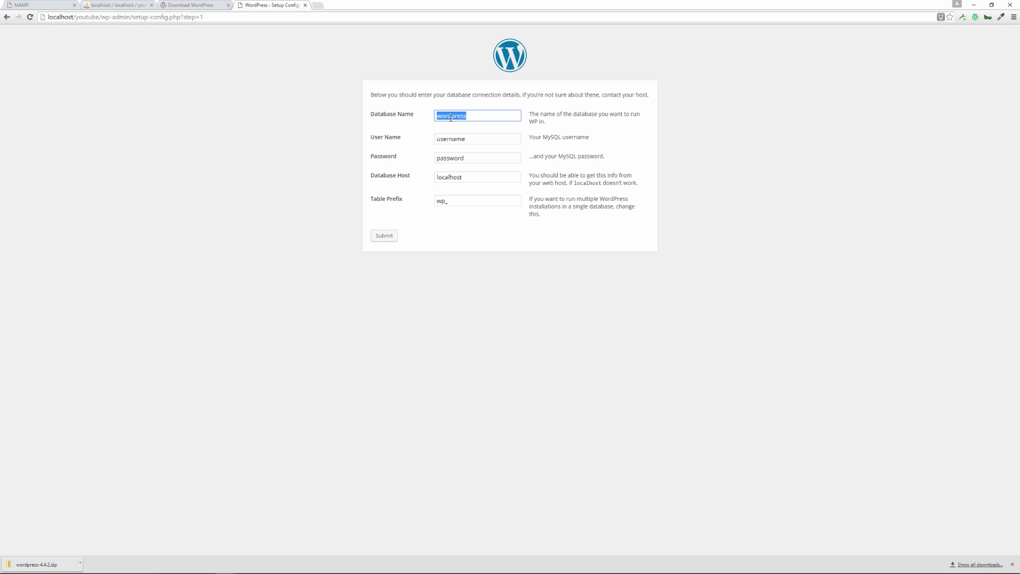
type("youtube")
left_click(466, 138)
left_click(482, 139)
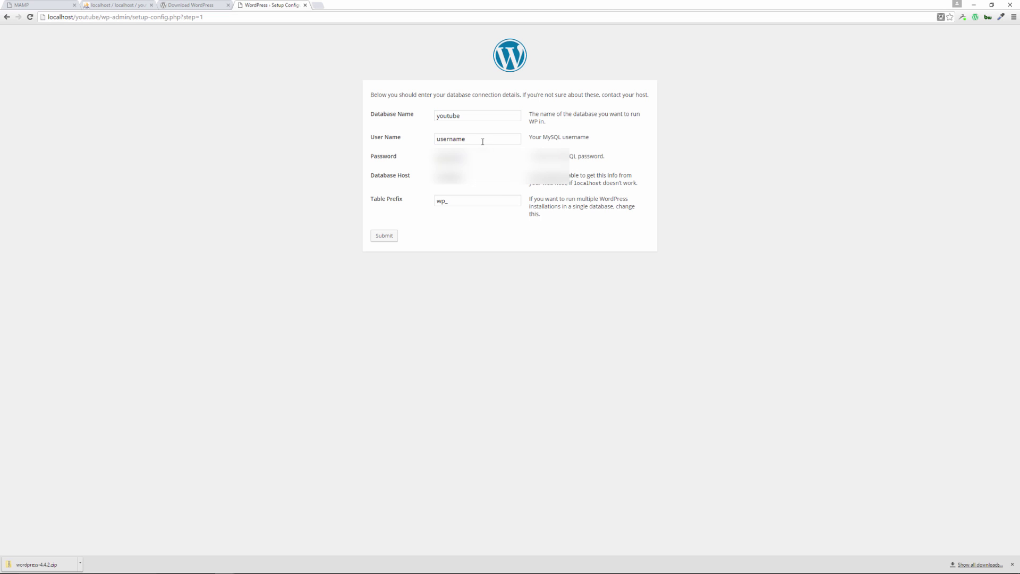
double_click(482, 139)
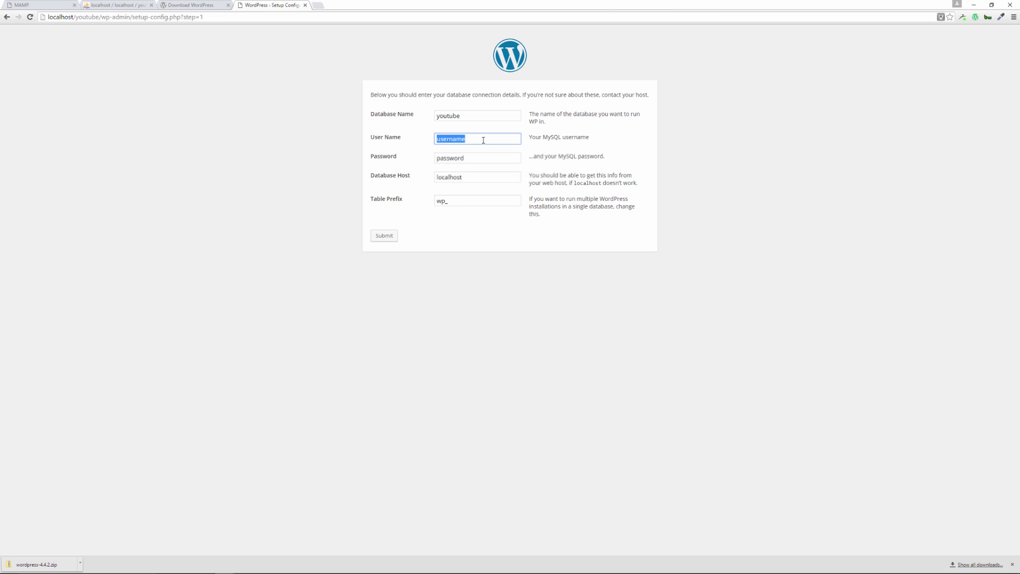
type("root")
left_click(470, 157)
double_click(473, 158)
type("root")
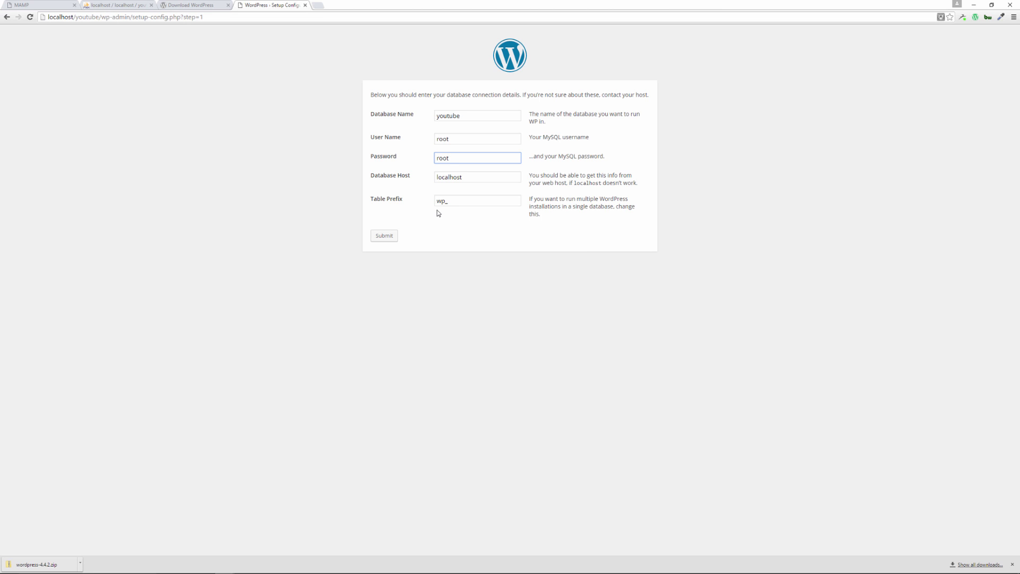
Submit the database details, run the install, and enter site title 'YouTube' and an admin username
left_click(381, 239)
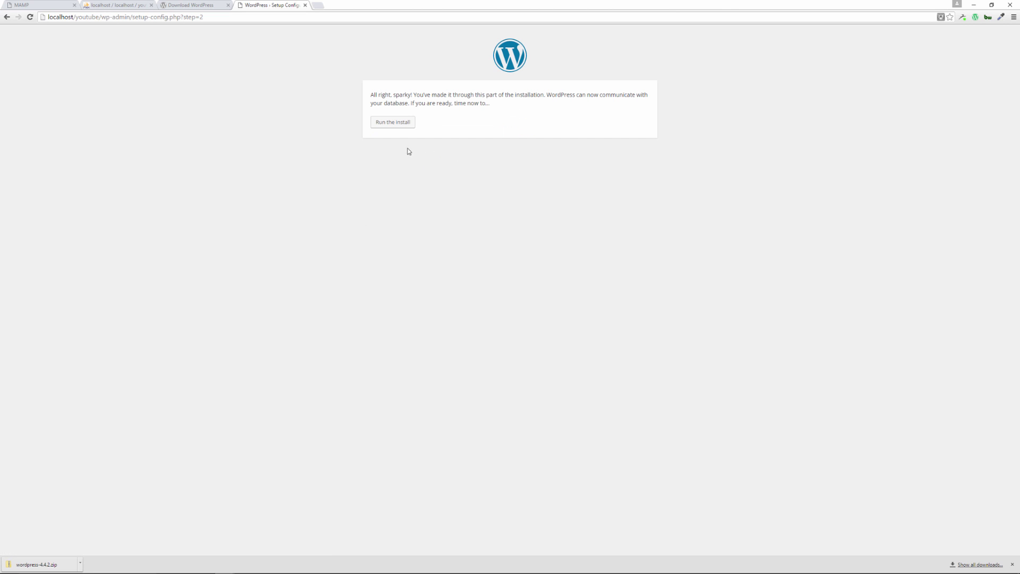
left_click(392, 124)
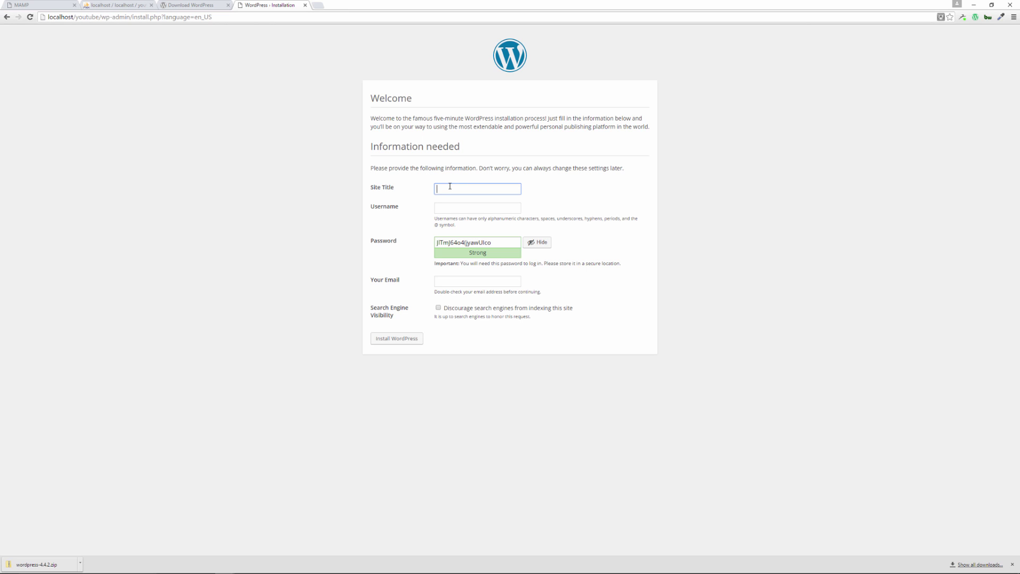
type("YouTube")
left_click(472, 207)
left_click(489, 209)
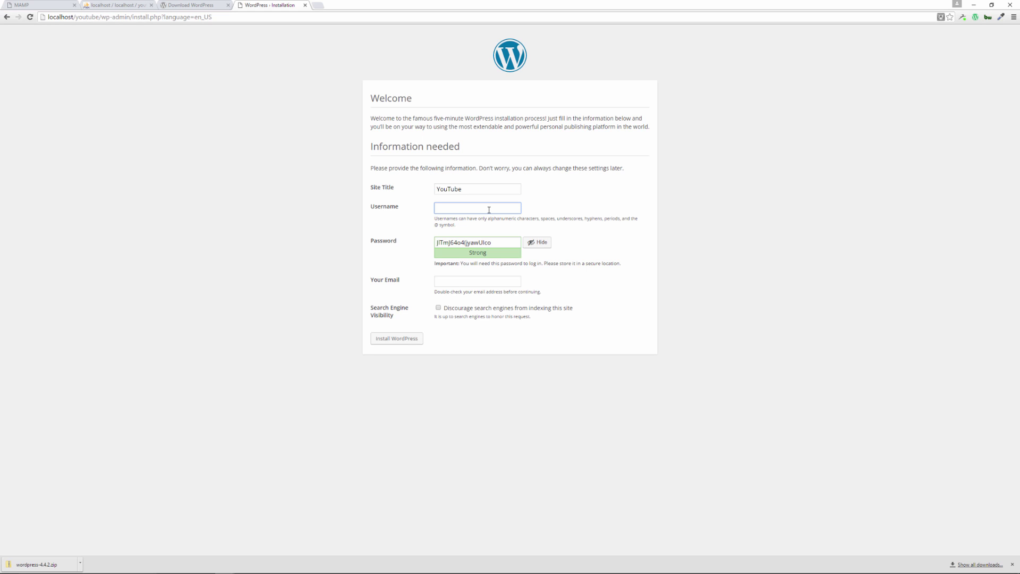
type("demo")
Replace the generated admin password with a weak one and confirm its use
double_click(487, 243)
key("ctrl+a")
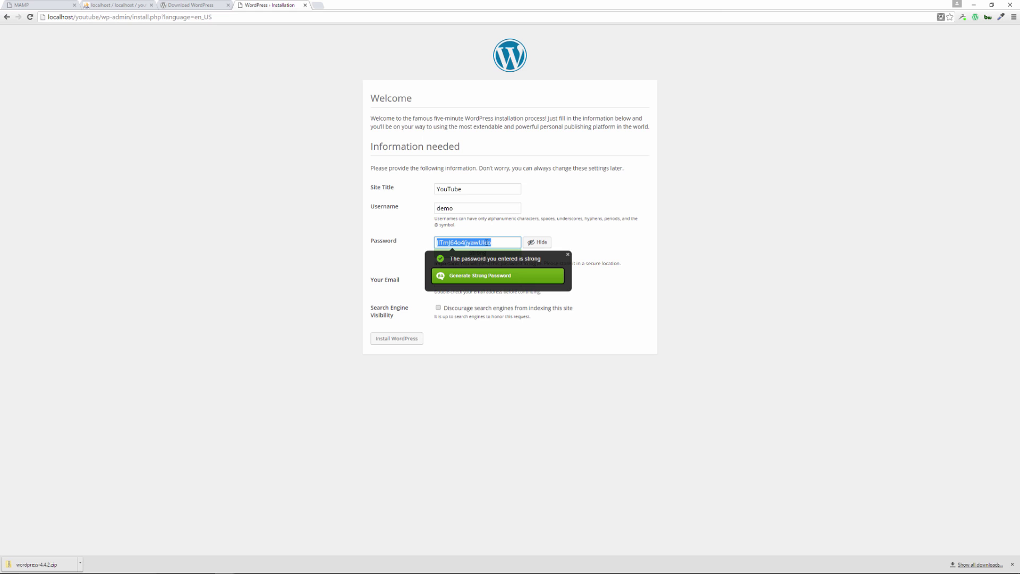
type("password")
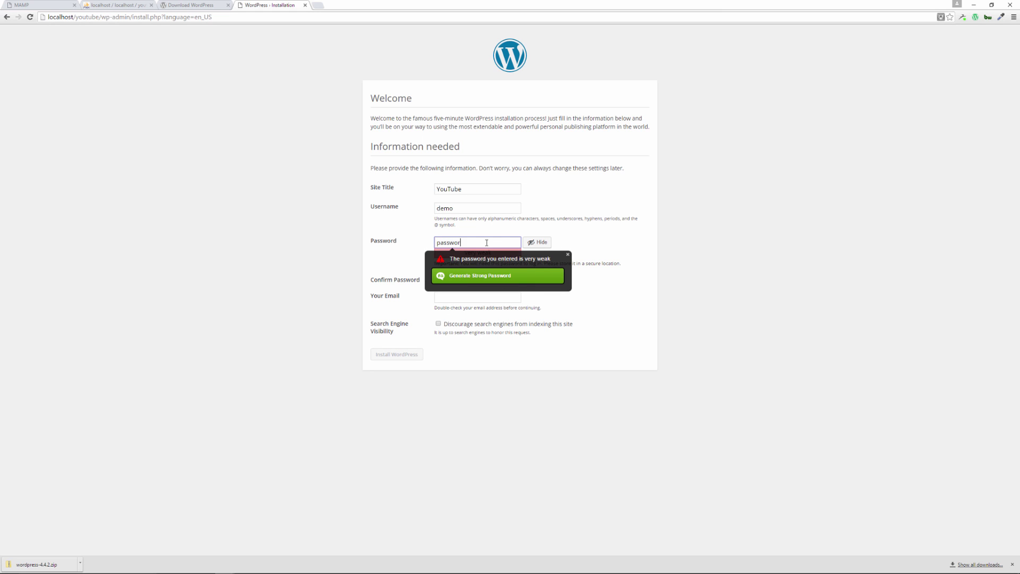
left_click(567, 254)
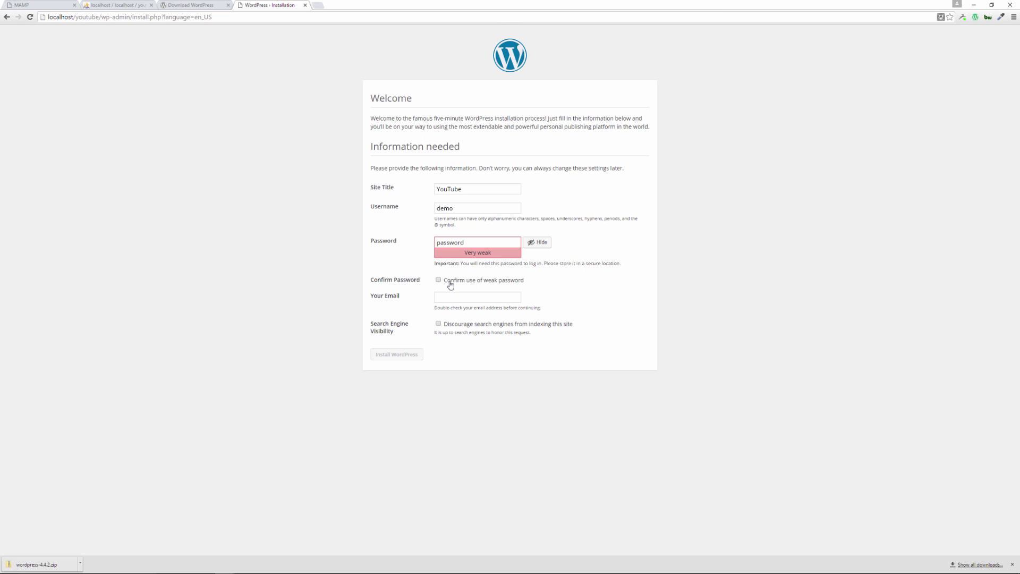
left_click(451, 285)
Enter the admin e-mail address and tick Discourage search engines from indexing this site
left_click(456, 296)
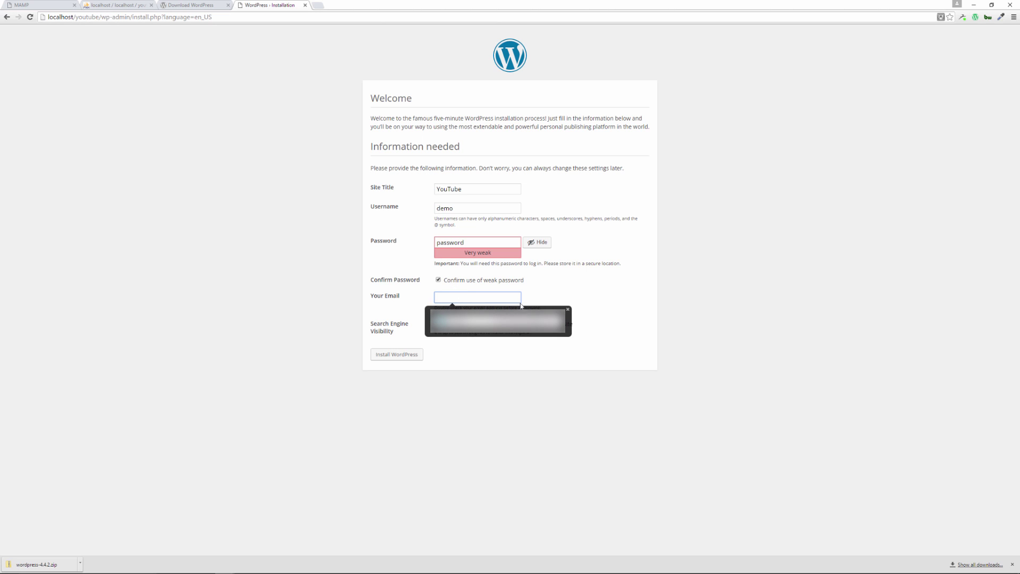
left_click(566, 310)
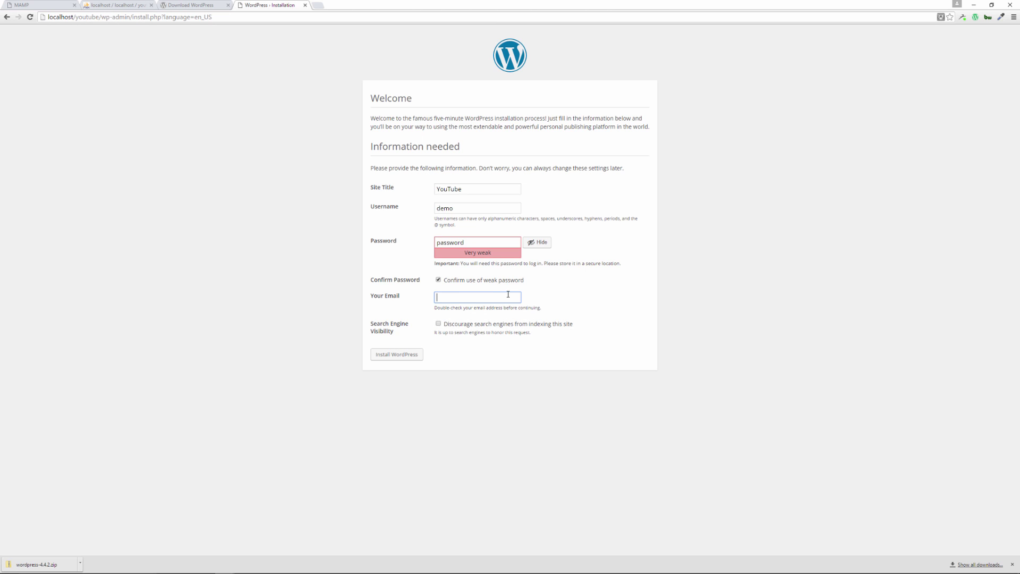
type("demo@mail.com")
left_click(455, 326)
Complete the WordPress install, then log in with the admin username and password
left_click(396, 356)
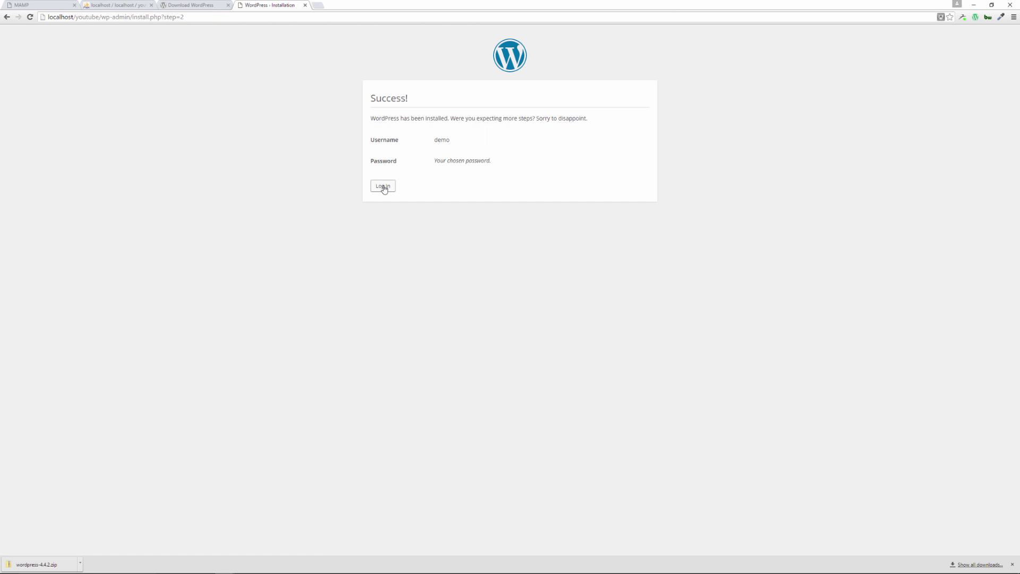
left_click(383, 186)
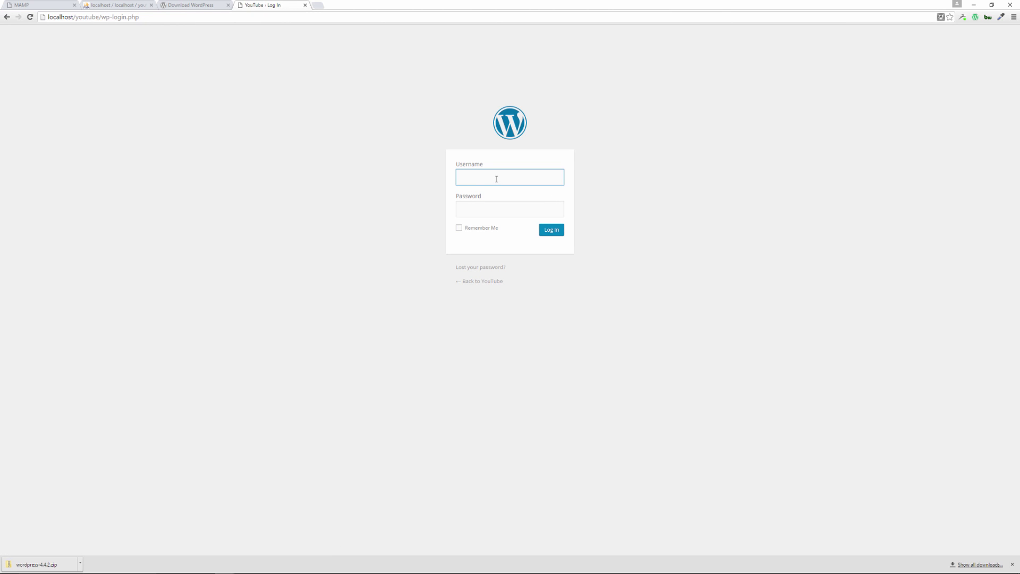
type("demo")
left_click(473, 211)
type("demo1234")
key("Return")
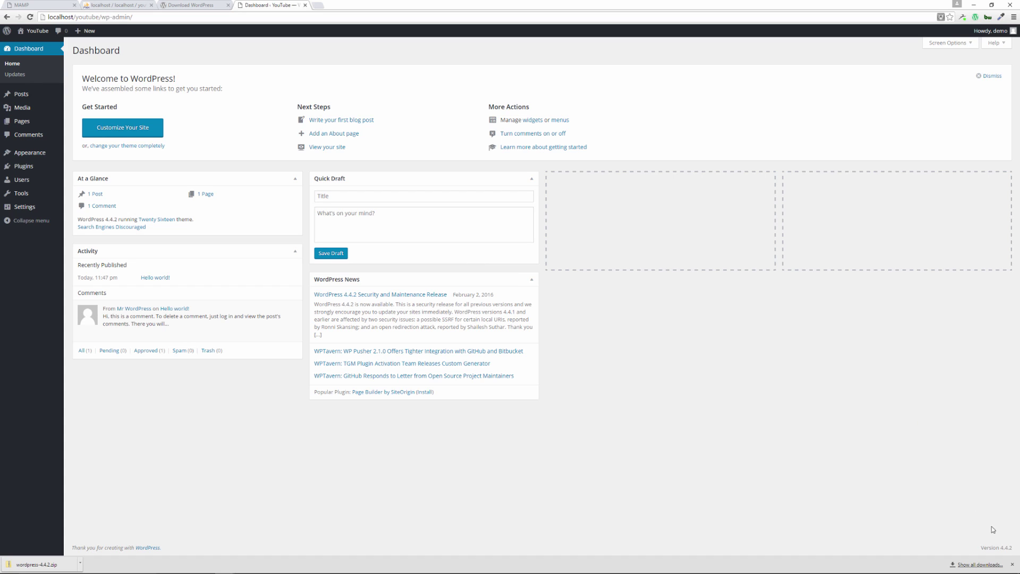
Dismiss Chrome's downloads bar from the bottom of the dashboard window
left_click(1012, 564)
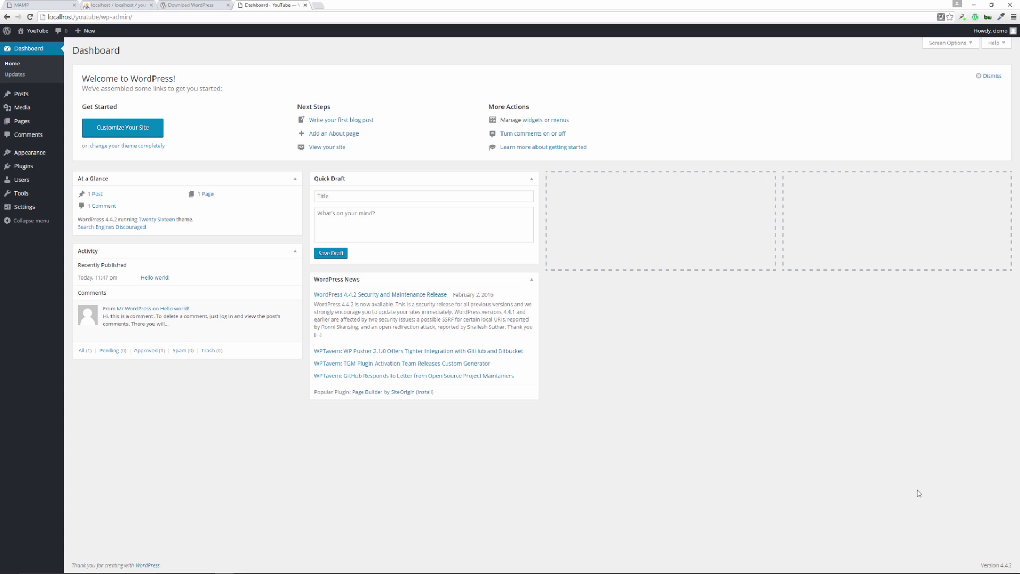